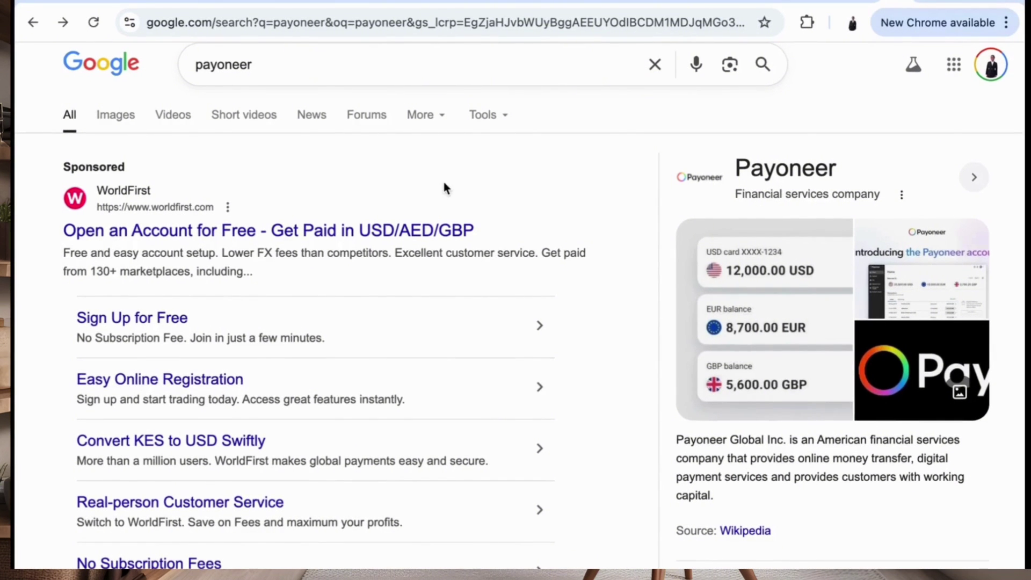
Open the official payoneer.com site from the search results and go to its Sign In page.
{"action": "scroll", "coordinate": [342, 70], "scroll_direction": "down", "scroll_amount": 7}
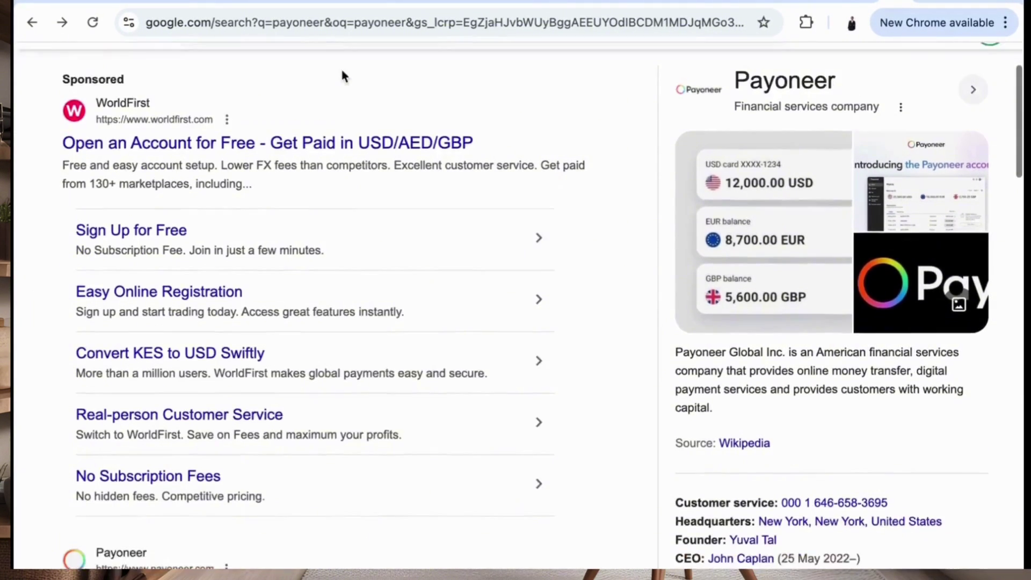
{"action": "scroll", "coordinate": [342, 69], "scroll_direction": "down", "scroll_amount": 3}
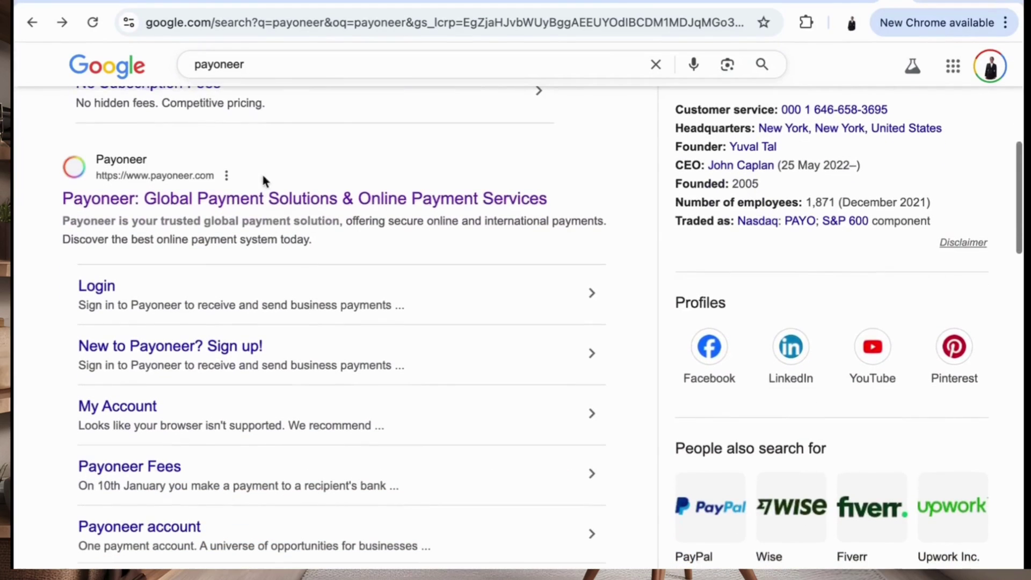
{"action": "left_click", "coordinate": [275, 202]}
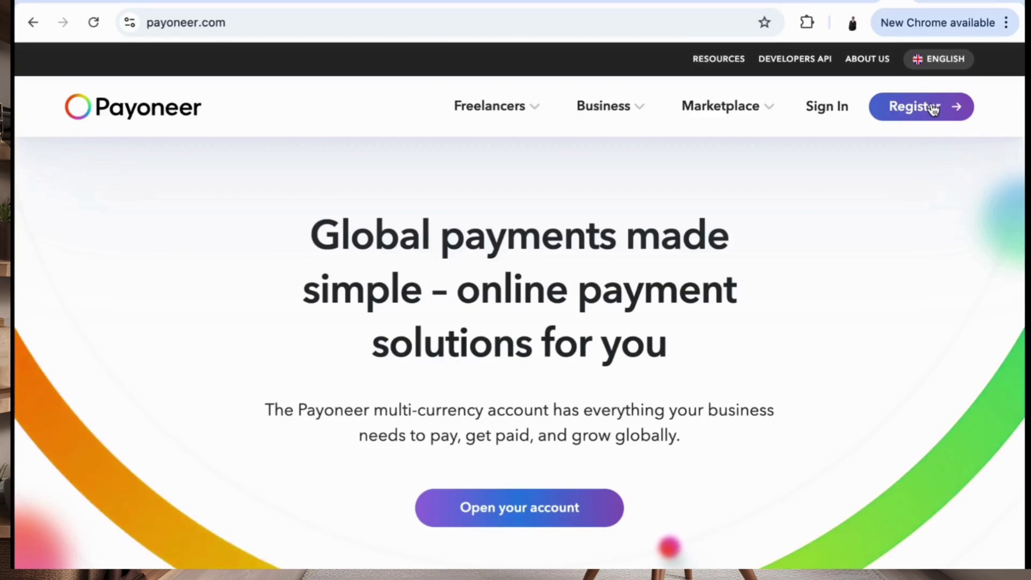
{"action": "left_click", "coordinate": [829, 109]}
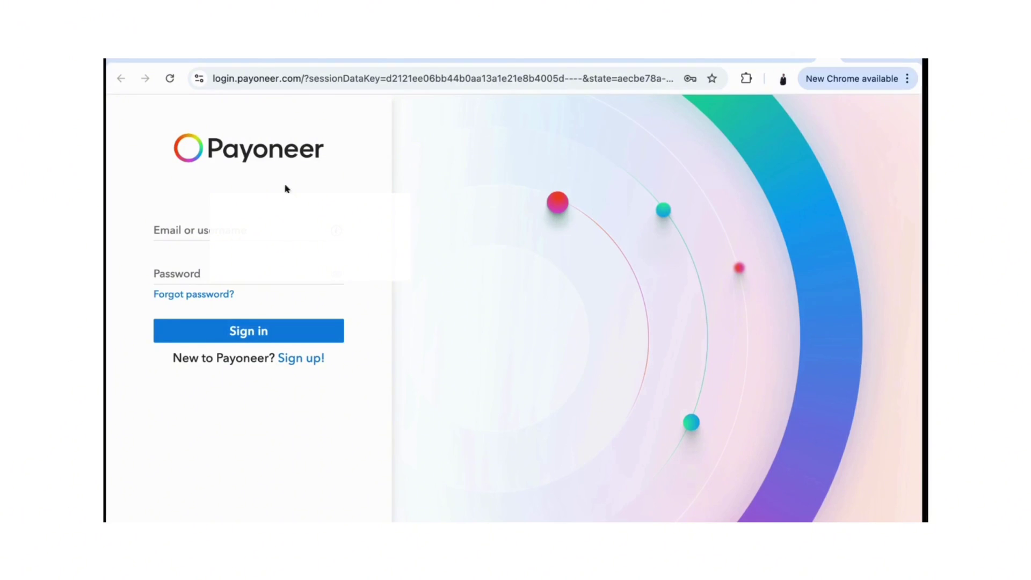
Sign in using the saved Chrome autofill credentials to reach two-step verification.
{"action": "left_click", "coordinate": [191, 210]}
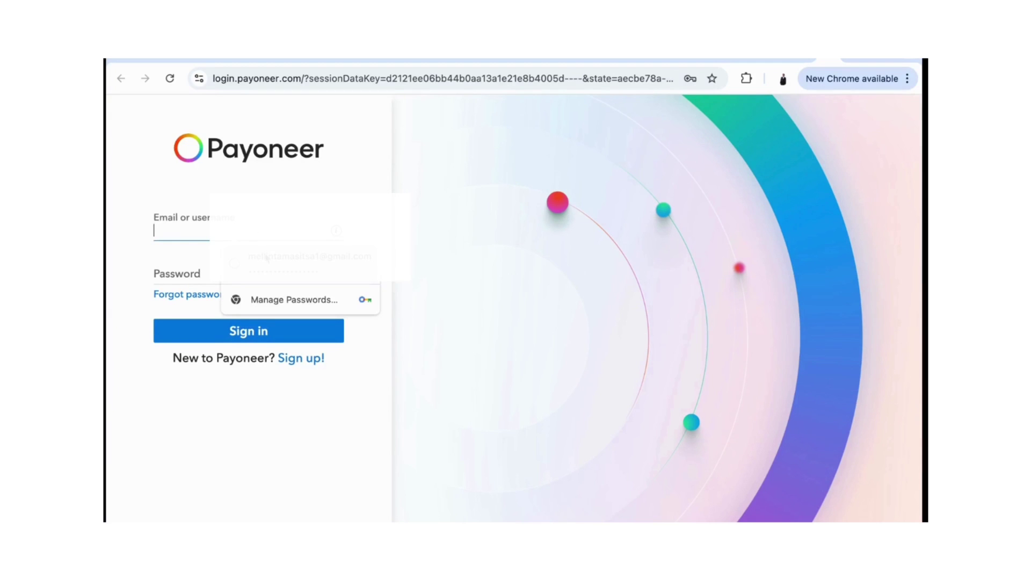
{"action": "left_click", "coordinate": [239, 266]}
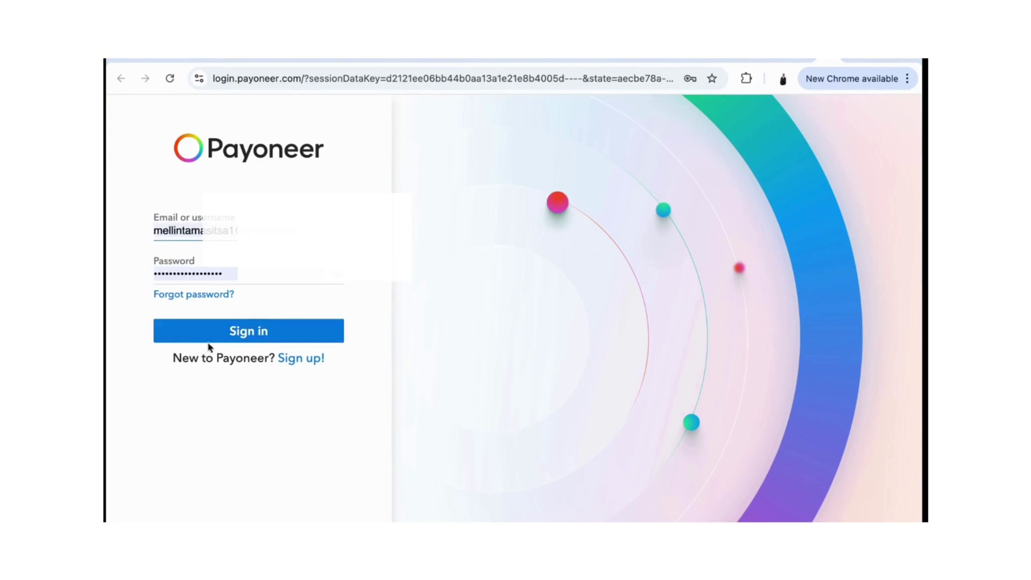
{"action": "left_click", "coordinate": [219, 333]}
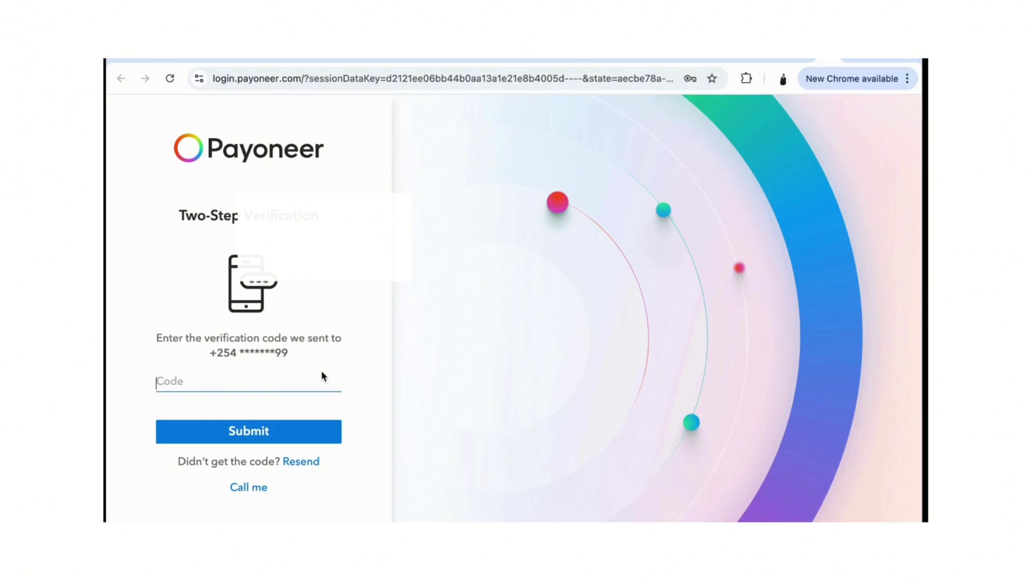
Enter the SMS verification code, correcting a typo, and submit it to reach Home.
{"action": "key", "text": "BackSpace"}
{"action": "key", "text": "BackSpace"}
{"action": "key", "text": "BackSpace"}
{"action": "left_click", "coordinate": [291, 435]}
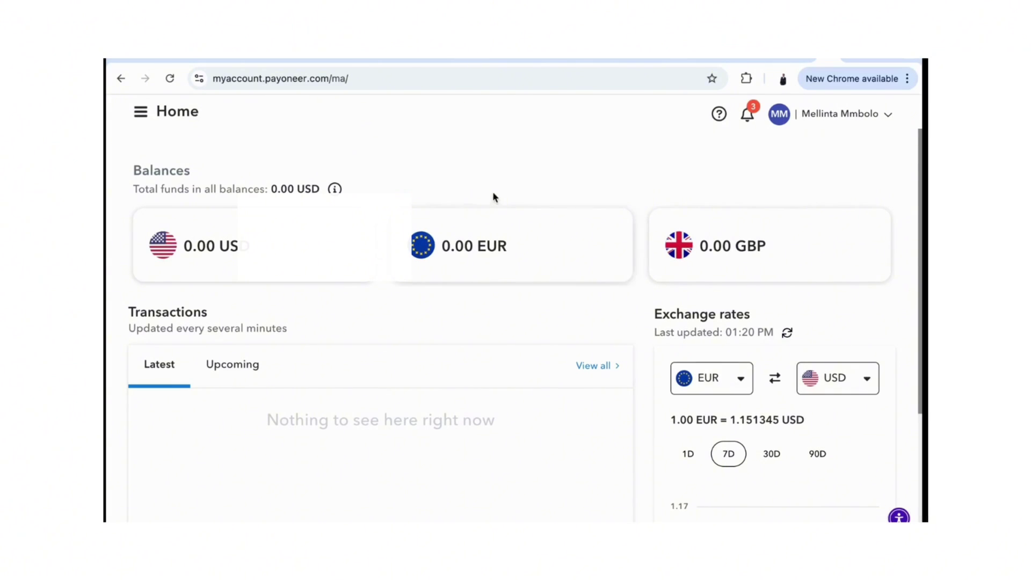
{"action": "left_click", "coordinate": [142, 112]}
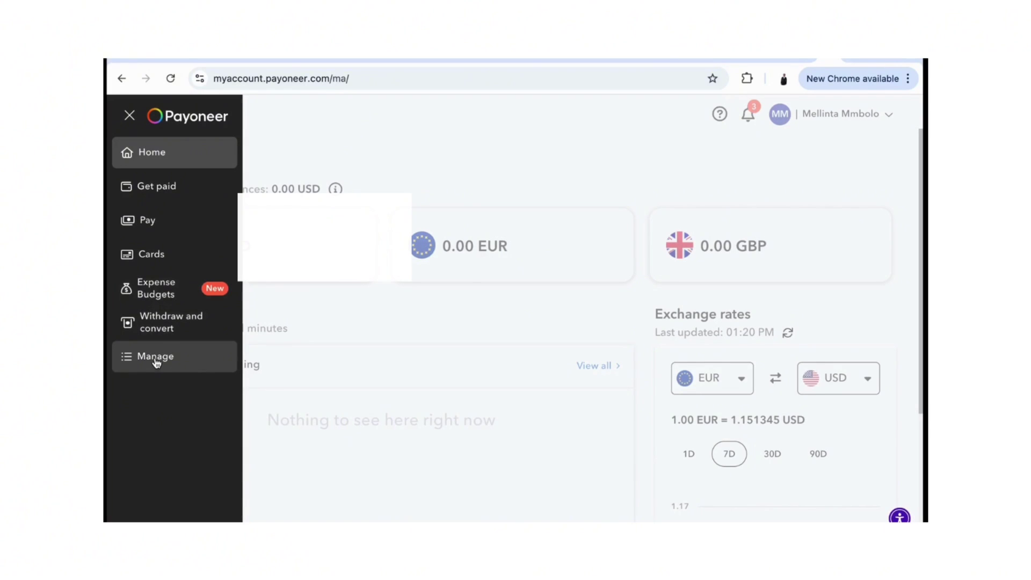
{"action": "left_click", "coordinate": [173, 159]}
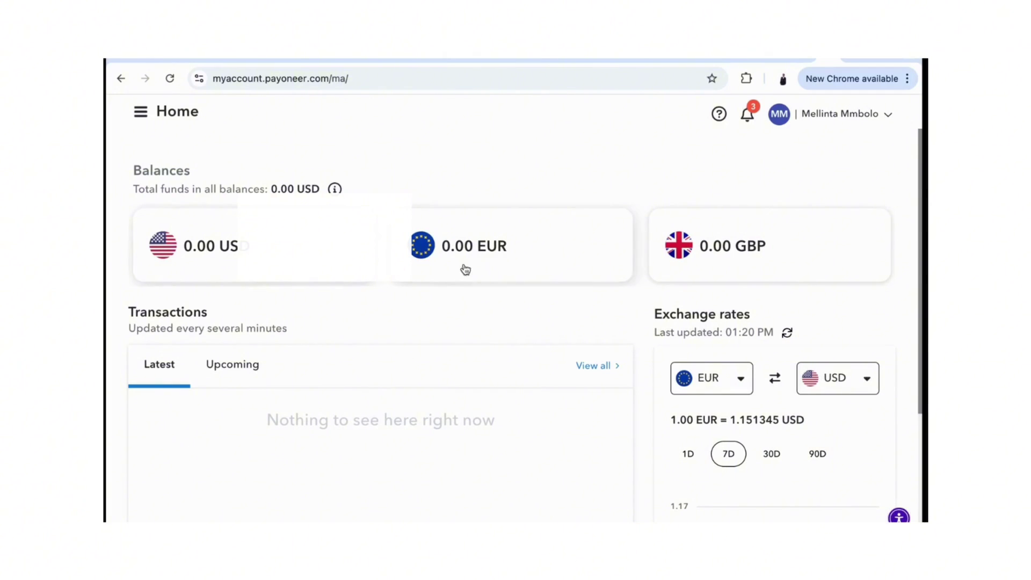
{"action": "scroll", "coordinate": [330, 412], "scroll_direction": "down", "scroll_amount": 1}
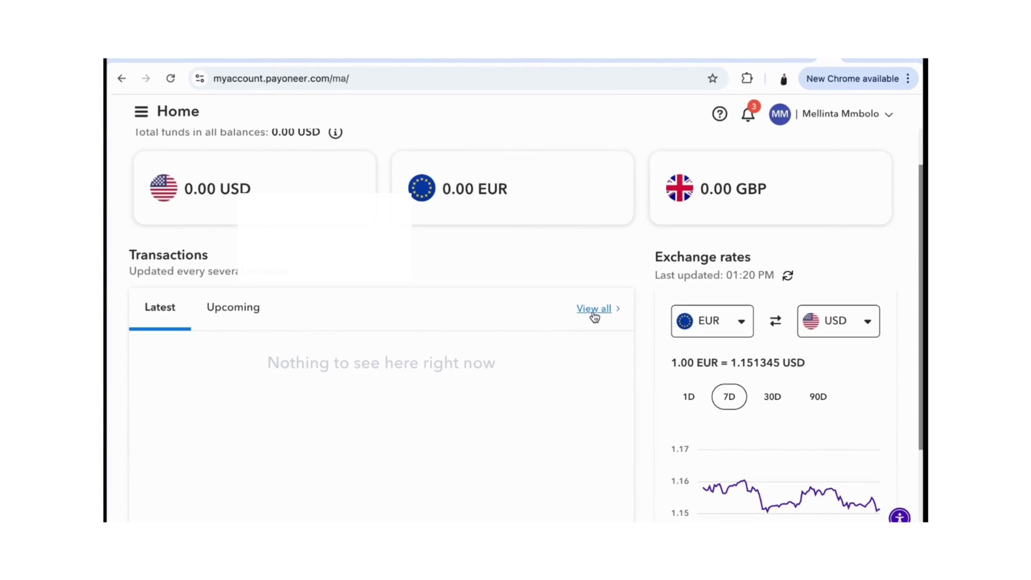
{"action": "scroll", "coordinate": [585, 316], "scroll_direction": "up", "scroll_amount": 1}
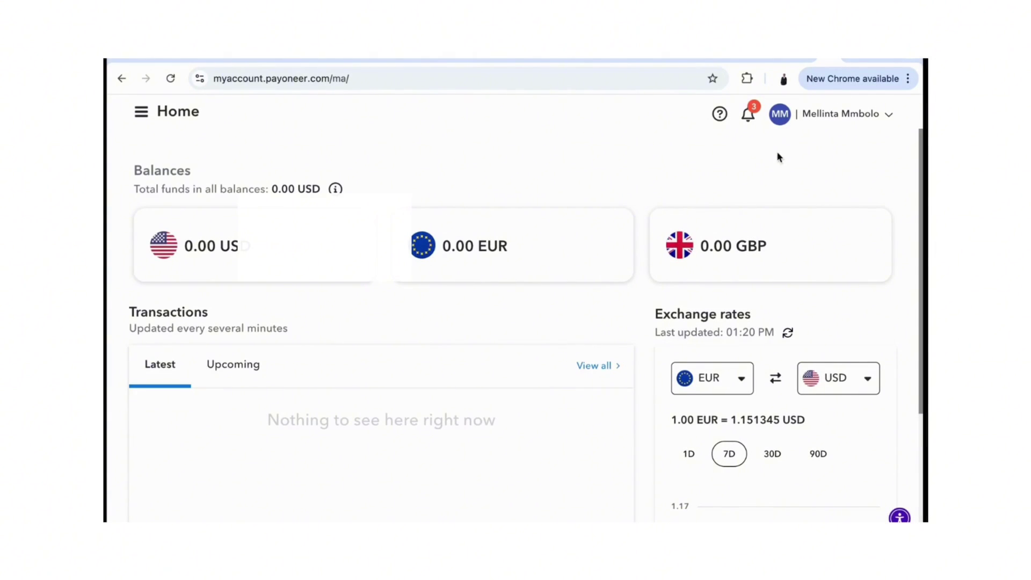
Open Settings from the profile menu and confirm English as the interface language.
{"action": "left_click", "coordinate": [883, 117]}
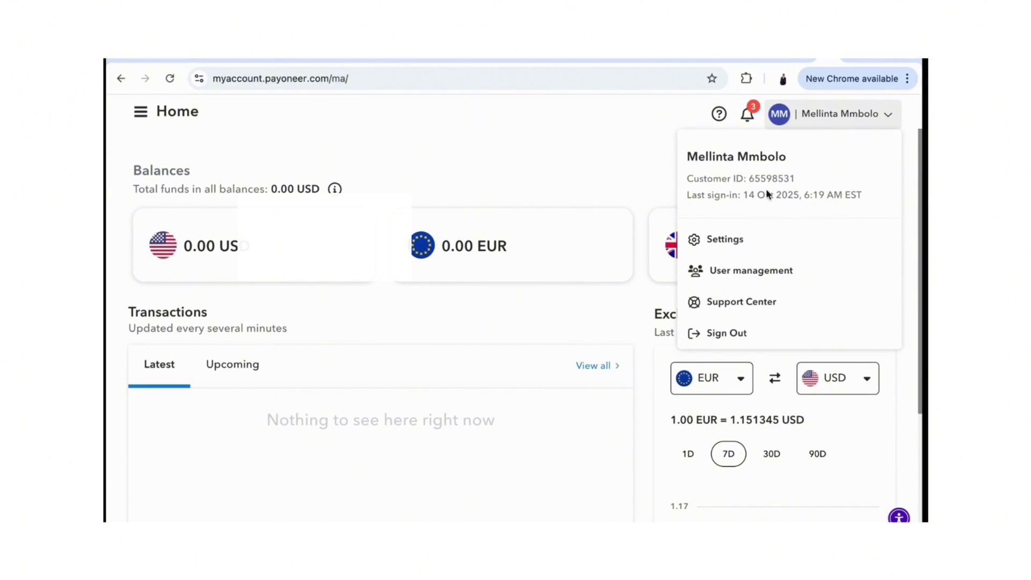
{"action": "left_click", "coordinate": [740, 243]}
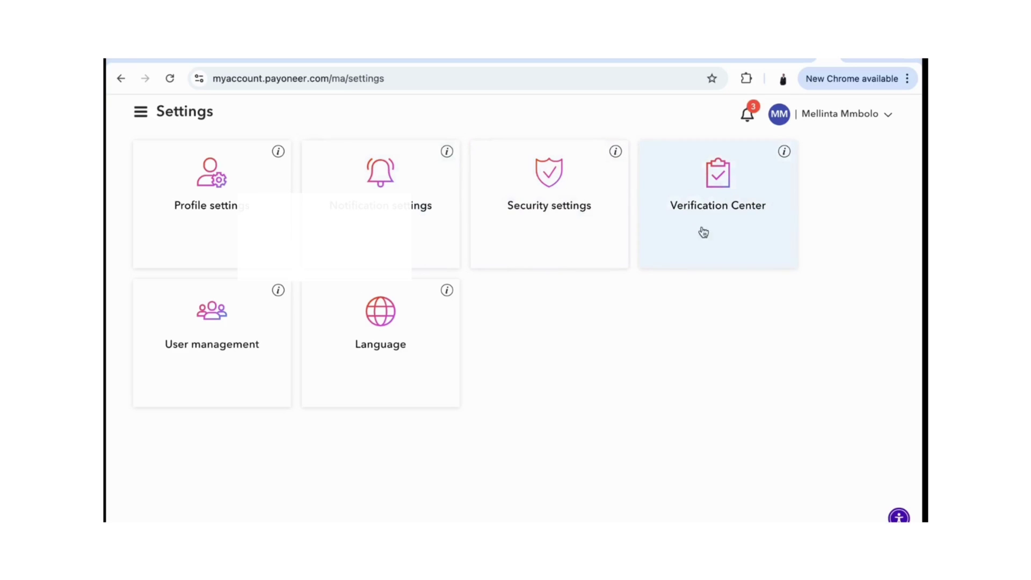
{"action": "left_click", "coordinate": [413, 347]}
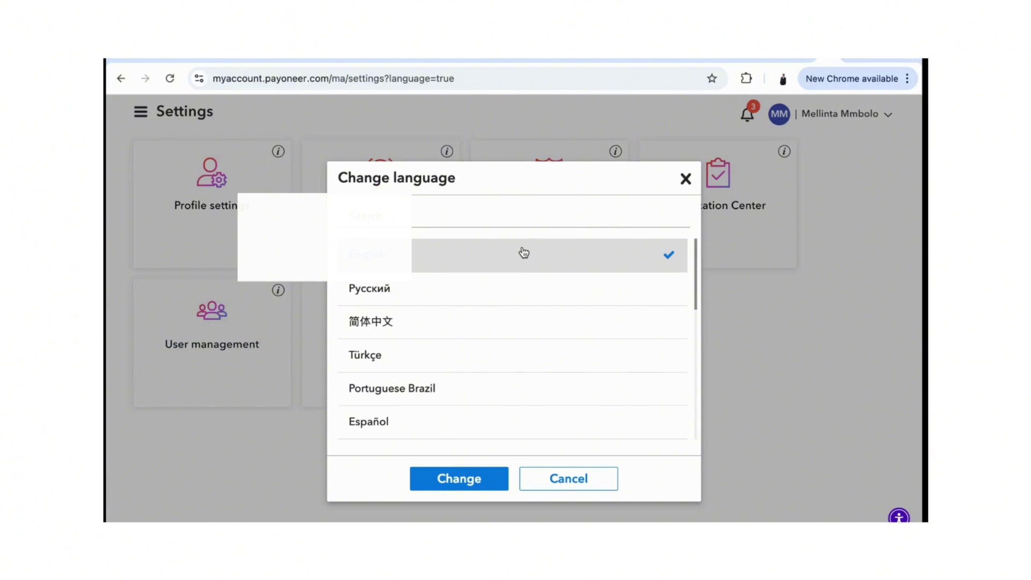
{"action": "scroll", "coordinate": [481, 339], "scroll_direction": "down", "scroll_amount": 7}
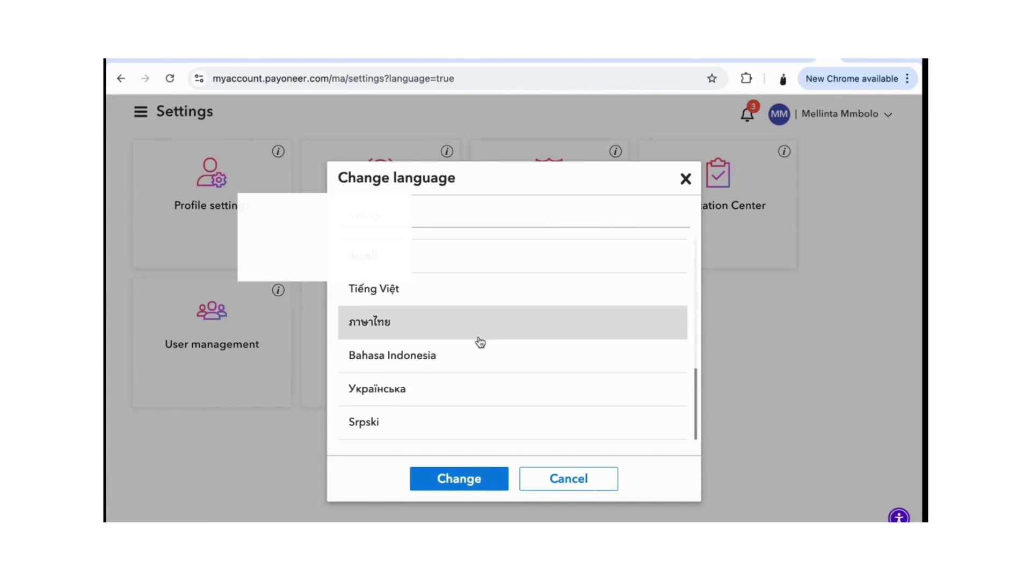
{"action": "scroll", "coordinate": [479, 340], "scroll_direction": "up", "scroll_amount": 7}
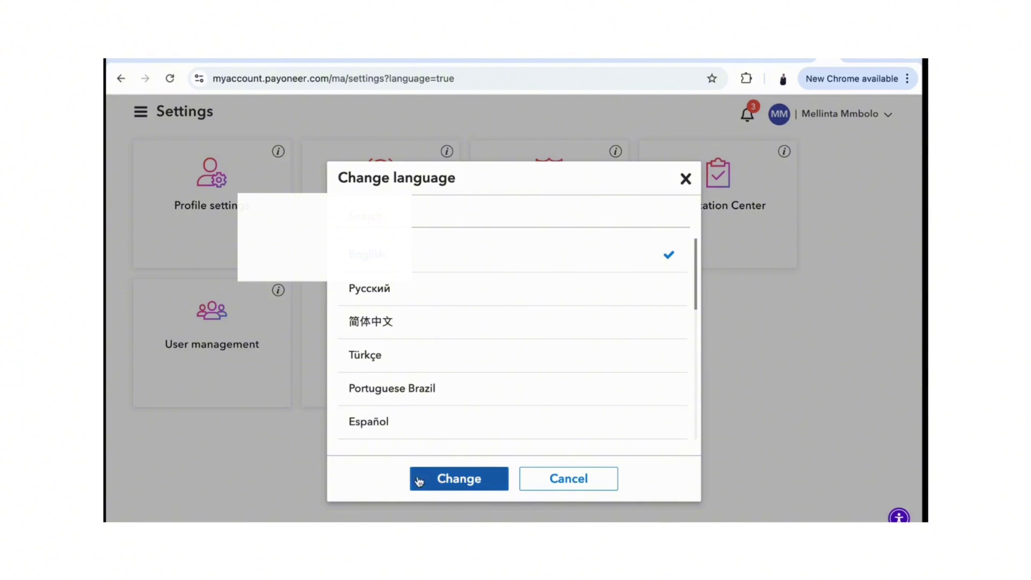
{"action": "left_click", "coordinate": [452, 479]}
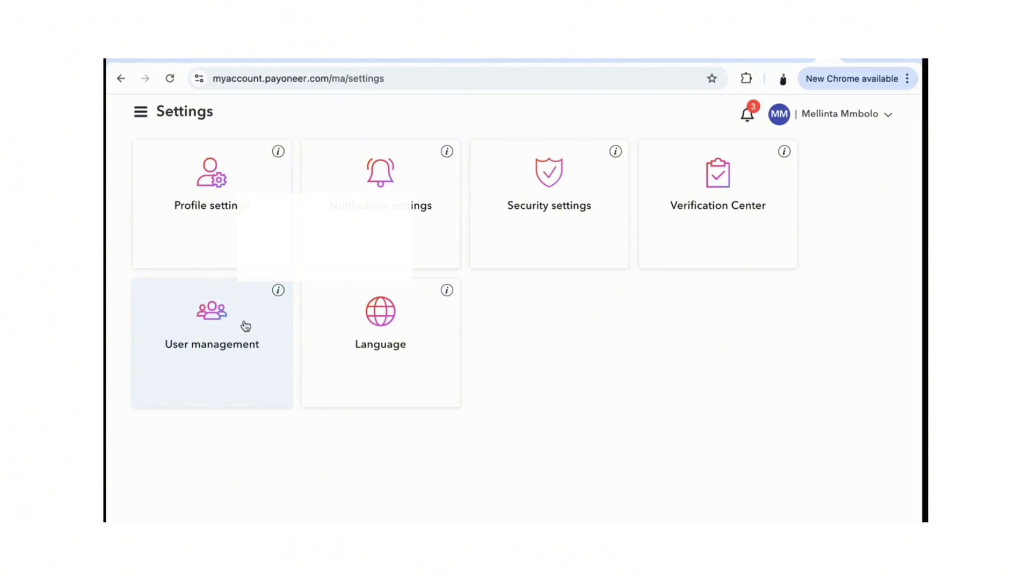
{"action": "left_click", "coordinate": [546, 219]}
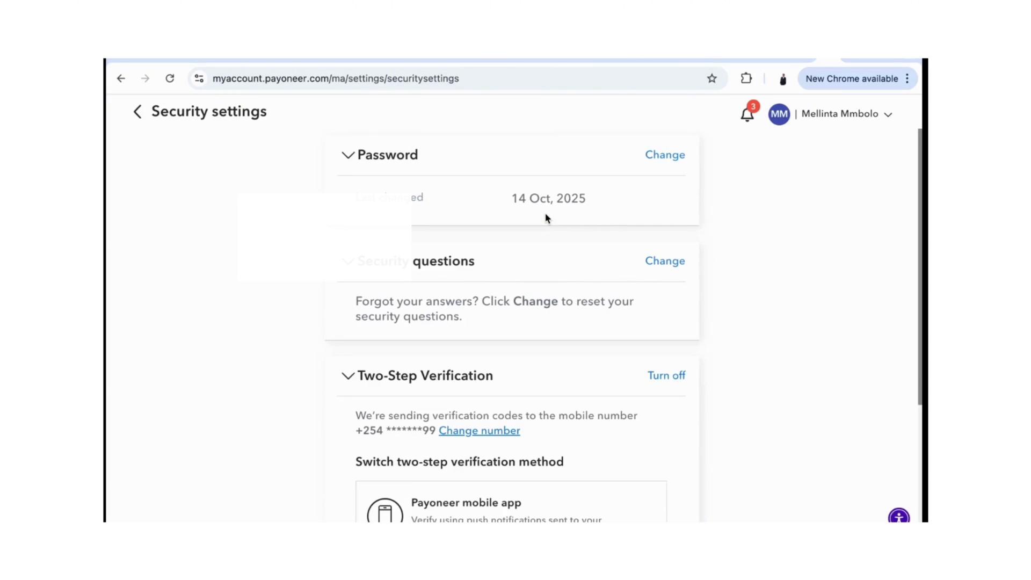
{"action": "scroll", "coordinate": [533, 276], "scroll_direction": "down", "scroll_amount": 5}
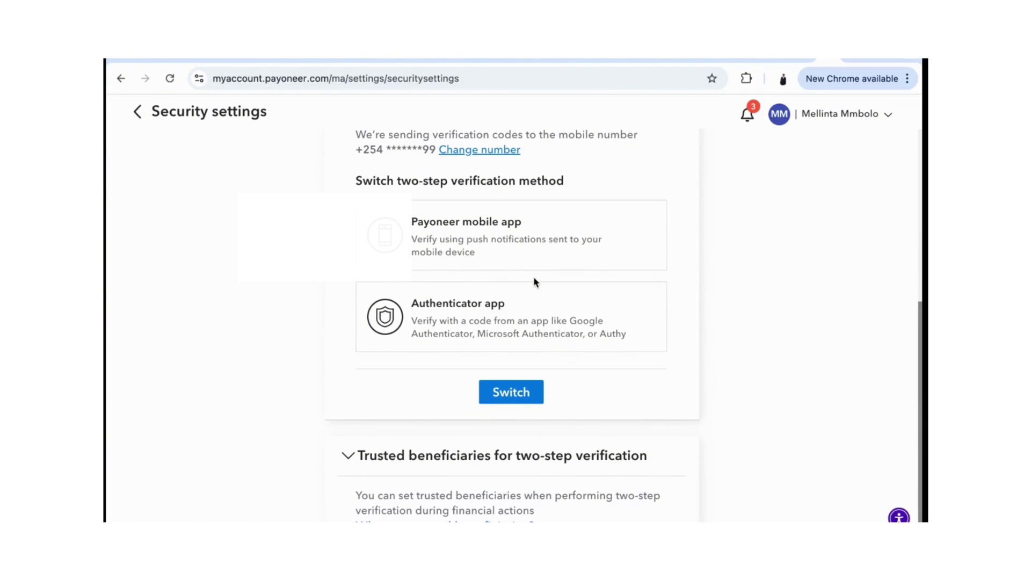
{"action": "scroll", "coordinate": [533, 280], "scroll_direction": "up", "scroll_amount": 1}
{"action": "left_click", "coordinate": [533, 282]}
{"action": "scroll", "coordinate": [511, 318], "scroll_direction": "down", "scroll_amount": 1}
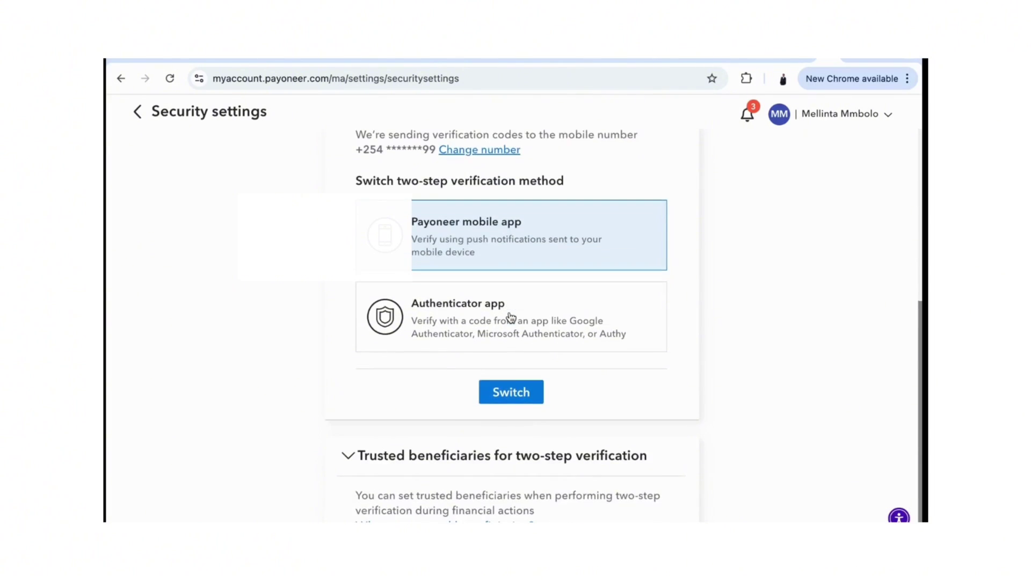
{"action": "left_click", "coordinate": [506, 318]}
{"action": "scroll", "coordinate": [507, 320], "scroll_direction": "up", "scroll_amount": 5}
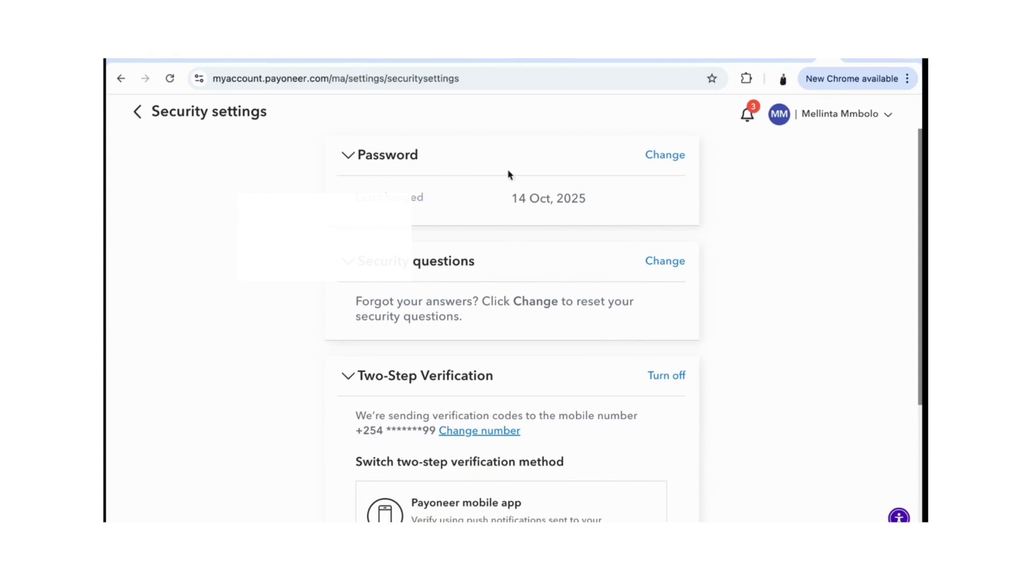
{"action": "left_click", "coordinate": [137, 113]}
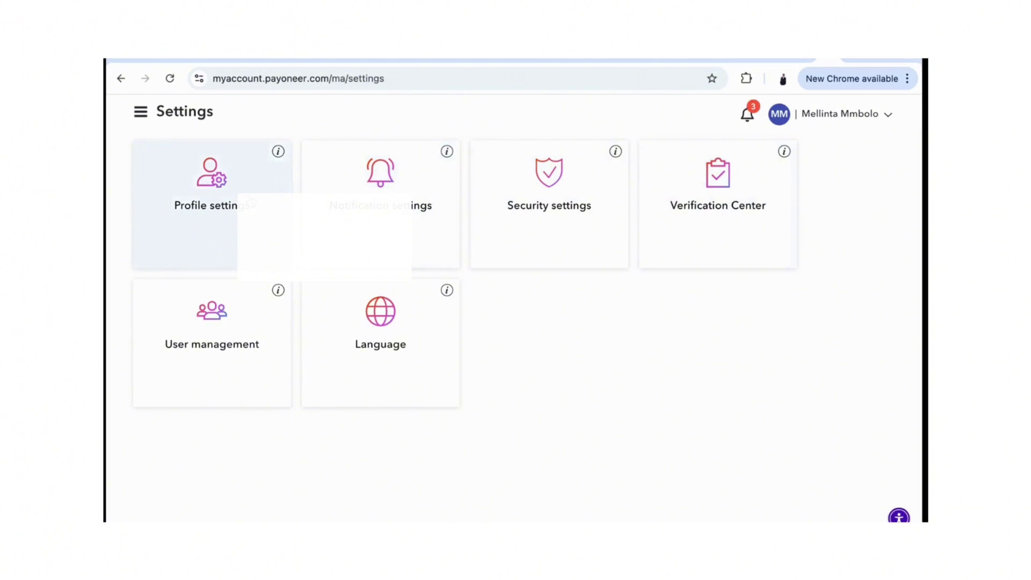
Browse the Profile settings sections, then view the four account notifications.
{"action": "left_click", "coordinate": [252, 203]}
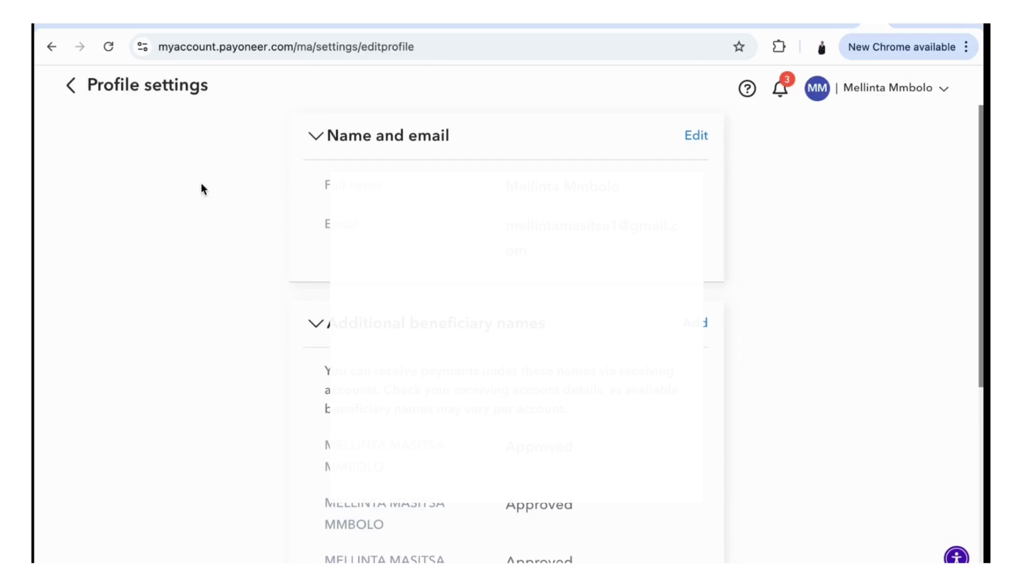
{"action": "scroll", "coordinate": [460, 244], "scroll_direction": "down", "scroll_amount": 7}
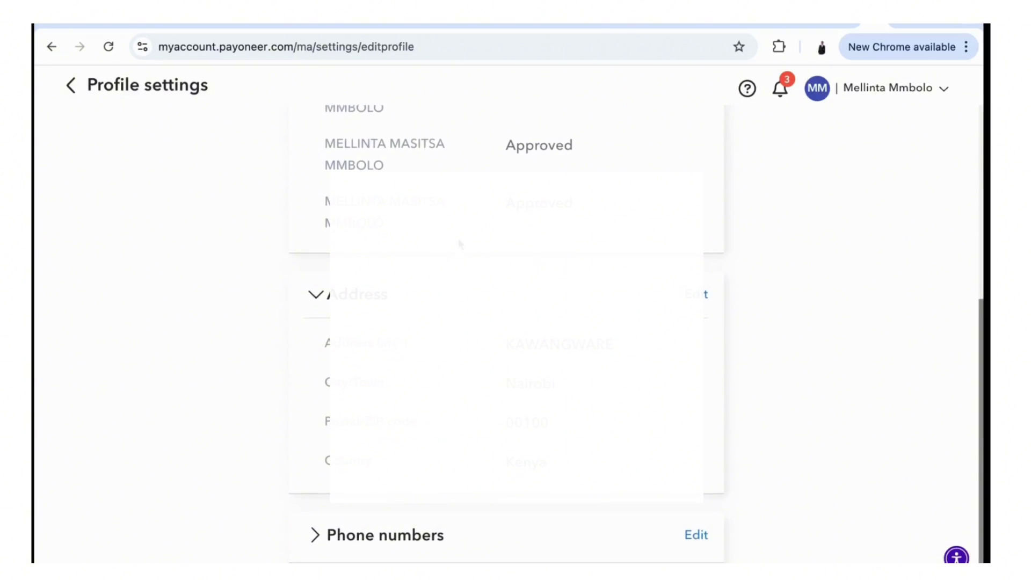
{"action": "scroll", "coordinate": [458, 244], "scroll_direction": "down", "scroll_amount": 3}
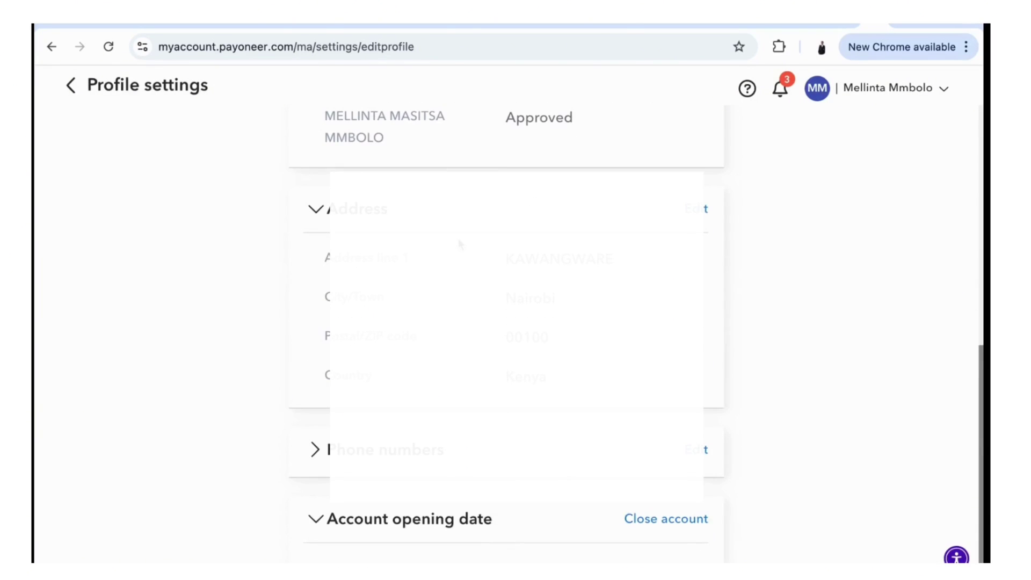
{"action": "scroll", "coordinate": [425, 356], "scroll_direction": "up", "scroll_amount": 8}
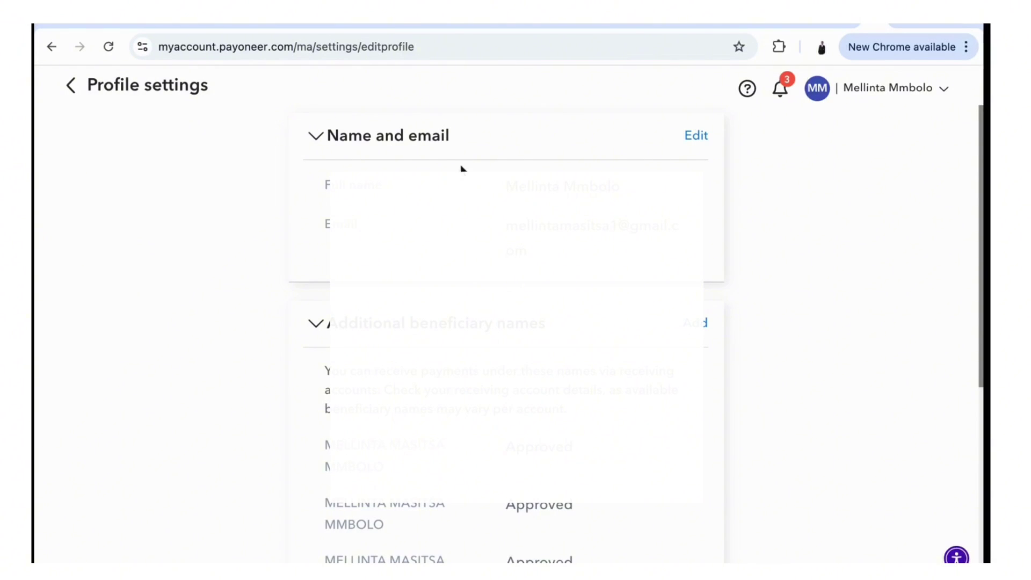
{"action": "left_click", "coordinate": [779, 90]}
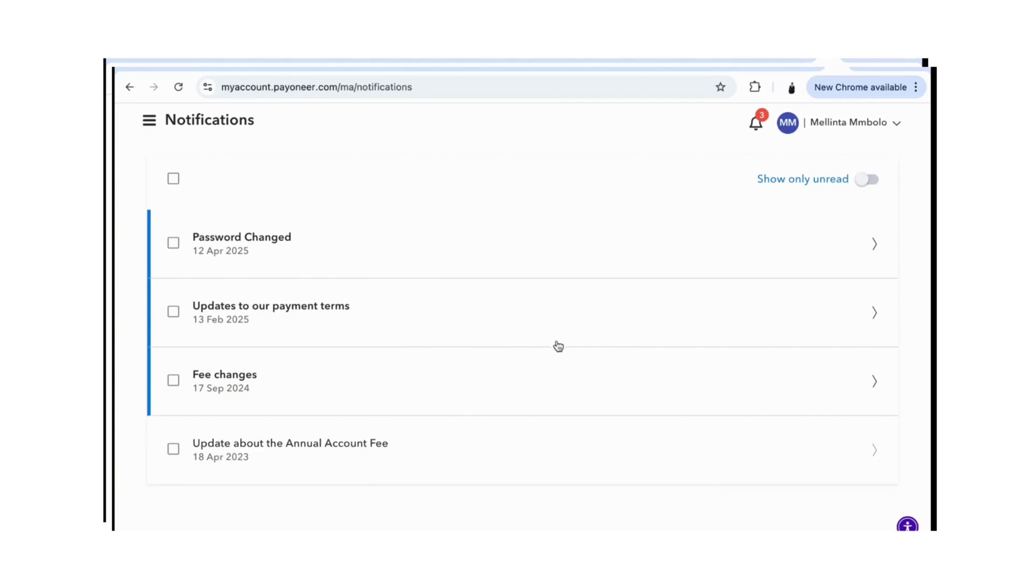
Go to Get paid through the main menu and open Request a payment.
{"action": "scroll", "coordinate": [438, 416], "scroll_direction": "down", "scroll_amount": 1}
{"action": "scroll", "coordinate": [445, 408], "scroll_direction": "up", "scroll_amount": 1}
{"action": "left_click", "coordinate": [149, 121]}
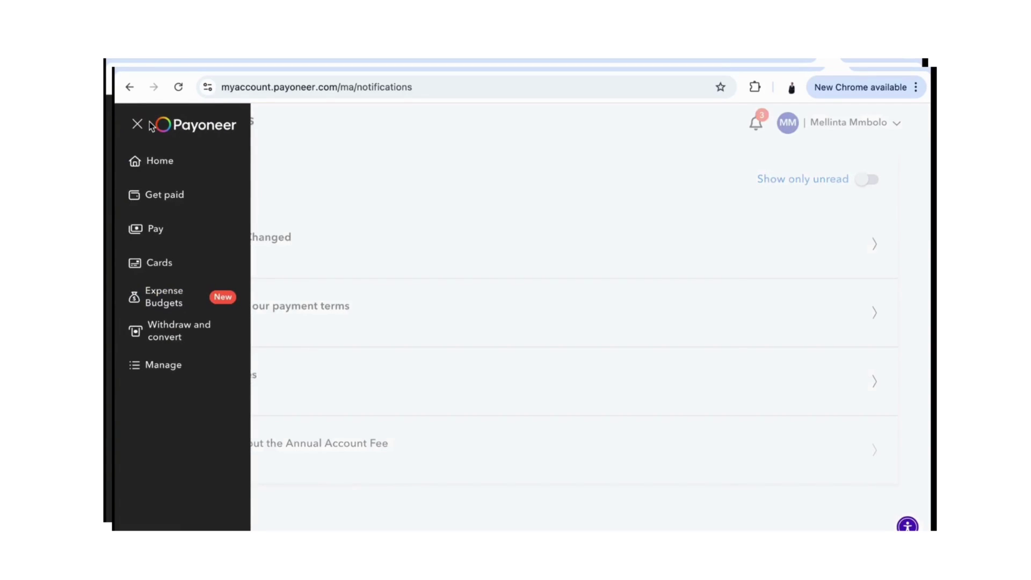
{"action": "left_click", "coordinate": [168, 199]}
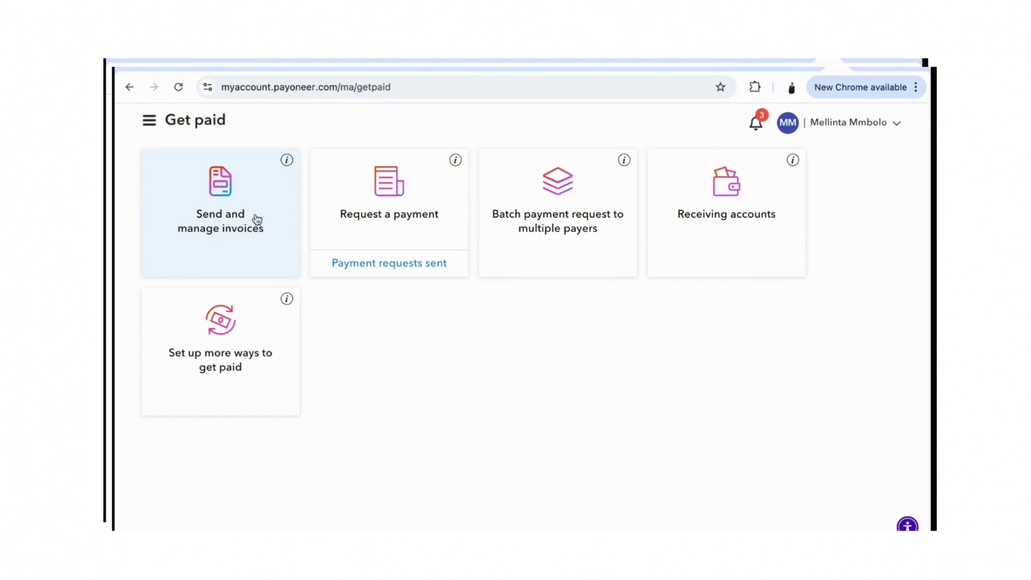
{"action": "left_click", "coordinate": [378, 215]}
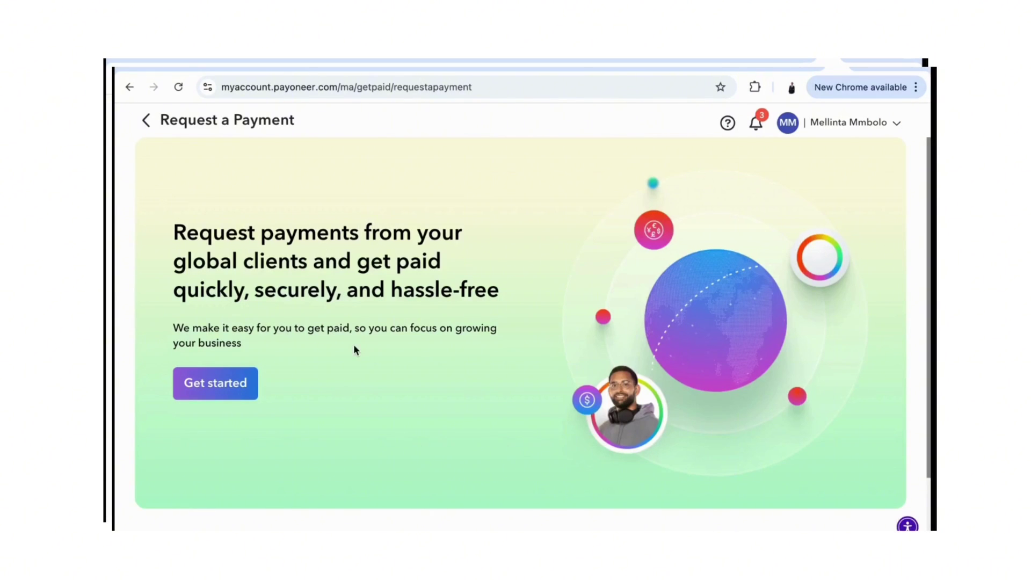
Preview the Send an invoice setup form under invoice management, then back out to Get paid.
{"action": "scroll", "coordinate": [355, 350], "scroll_direction": "down", "scroll_amount": 3}
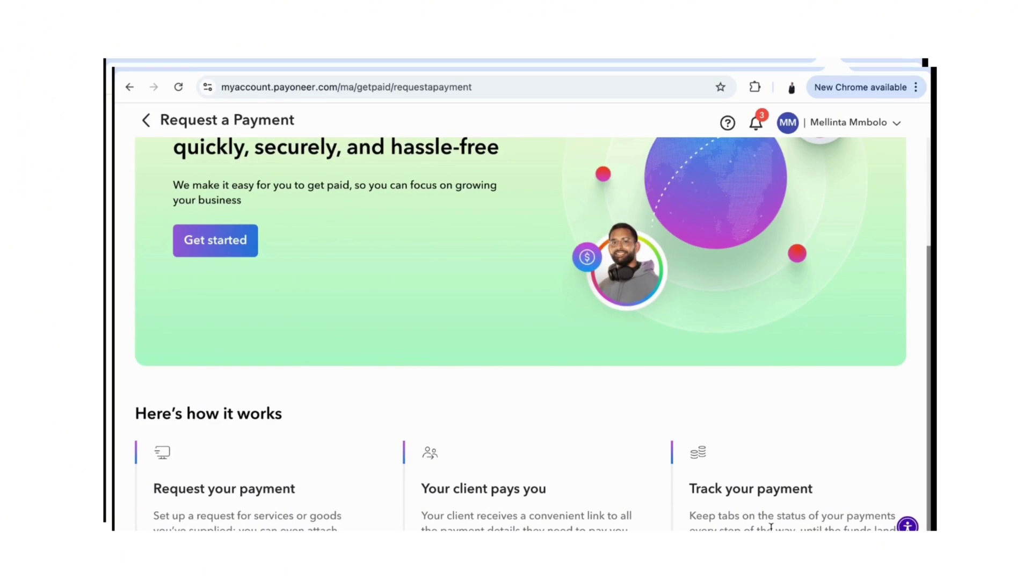
{"action": "left_click", "coordinate": [149, 122]}
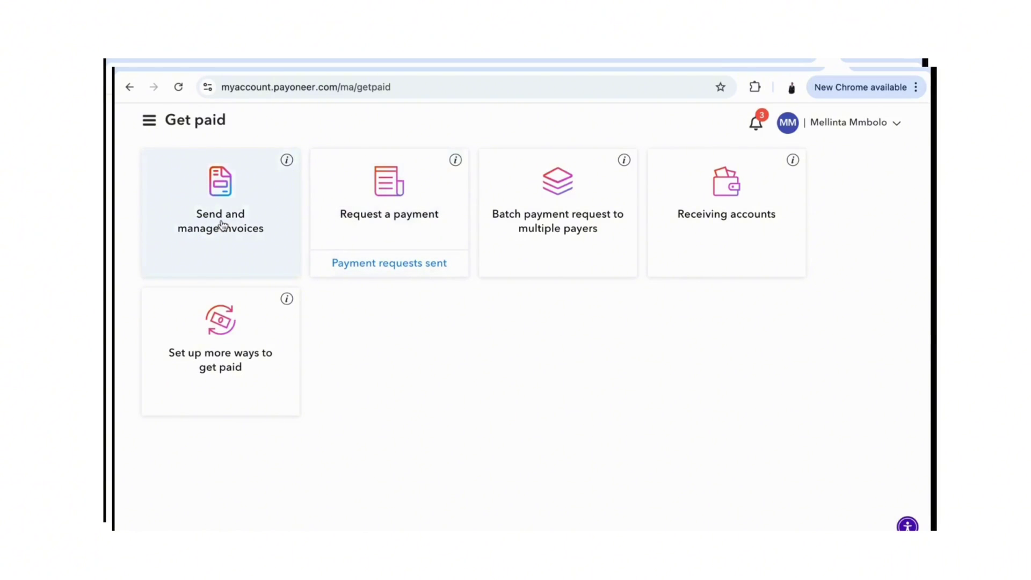
{"action": "left_click", "coordinate": [222, 225]}
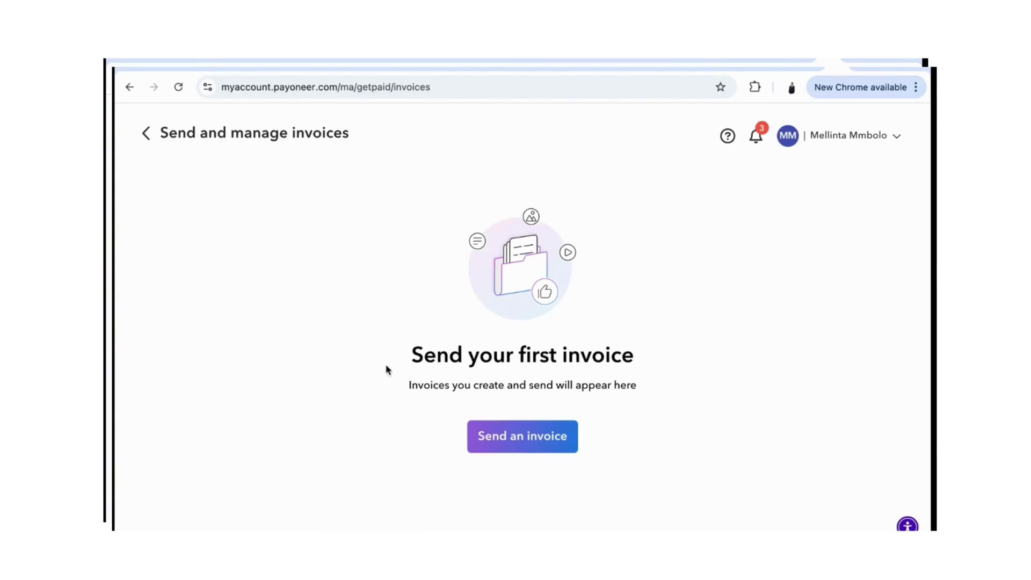
{"action": "left_click", "coordinate": [503, 435]}
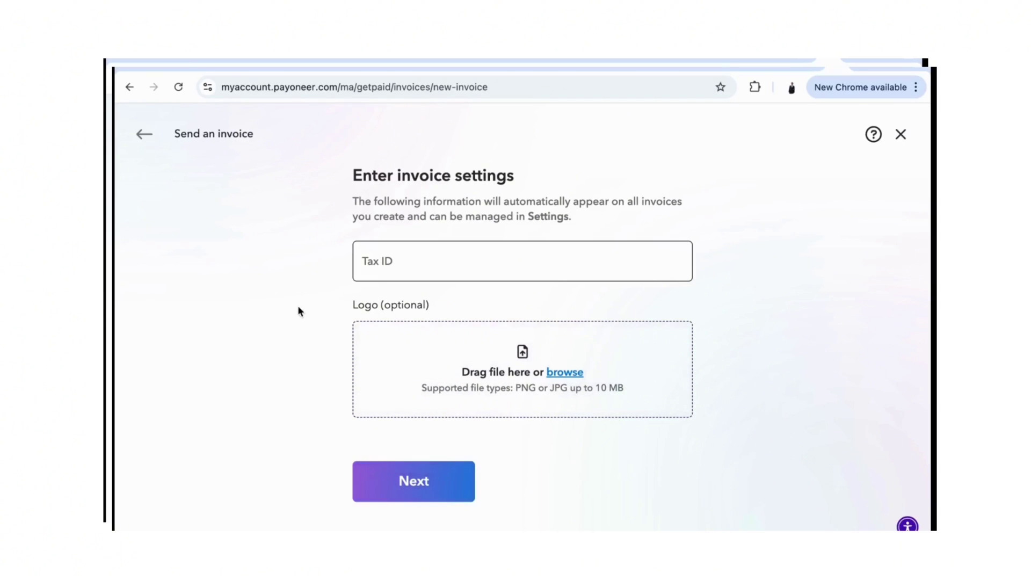
{"action": "left_click", "coordinate": [143, 138]}
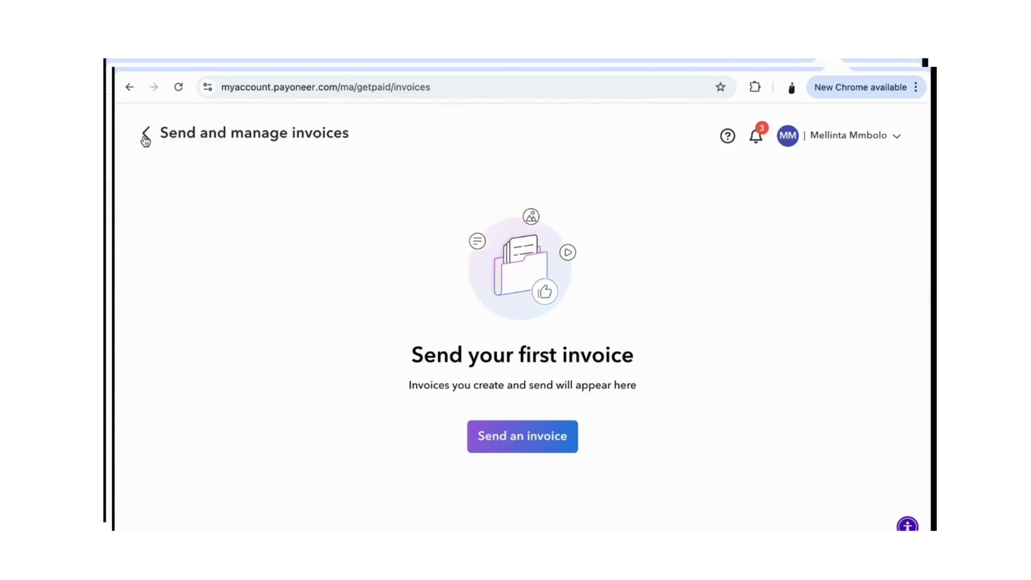
{"action": "left_click", "coordinate": [145, 133]}
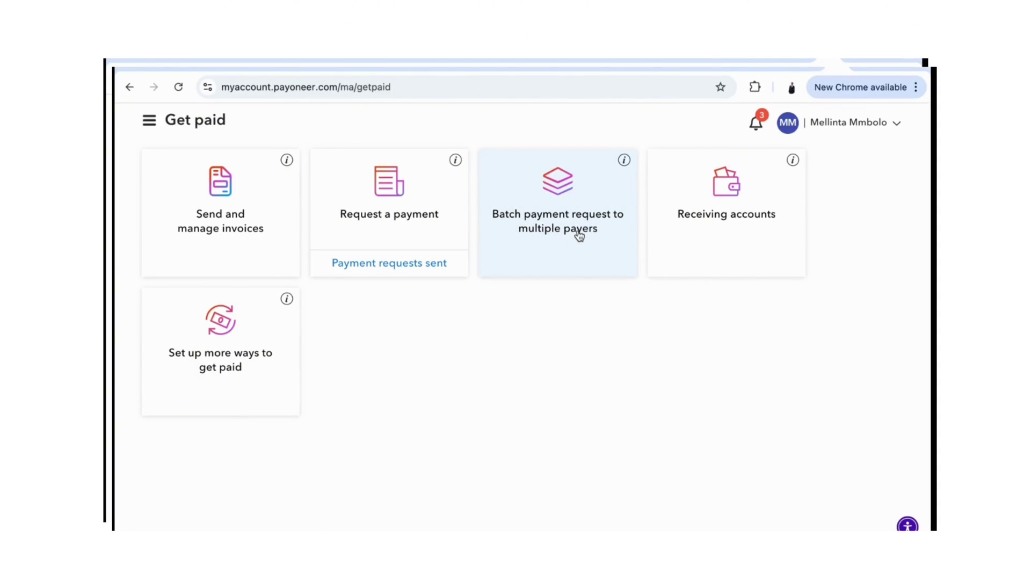
Request a new Eurozone (EUR) account from Receiving accounts and submit it.
{"action": "left_click", "coordinate": [734, 222]}
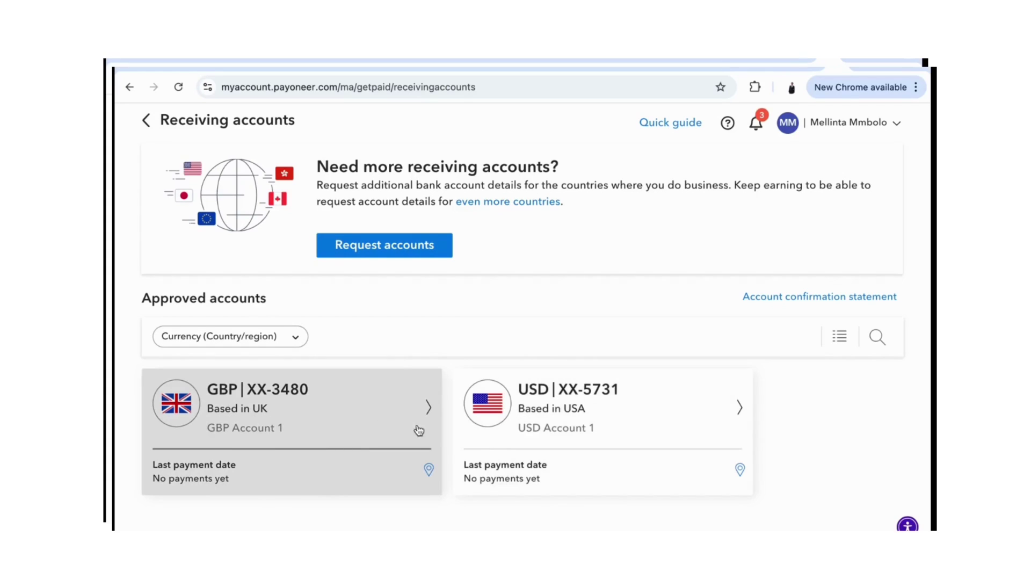
{"action": "left_click", "coordinate": [376, 246]}
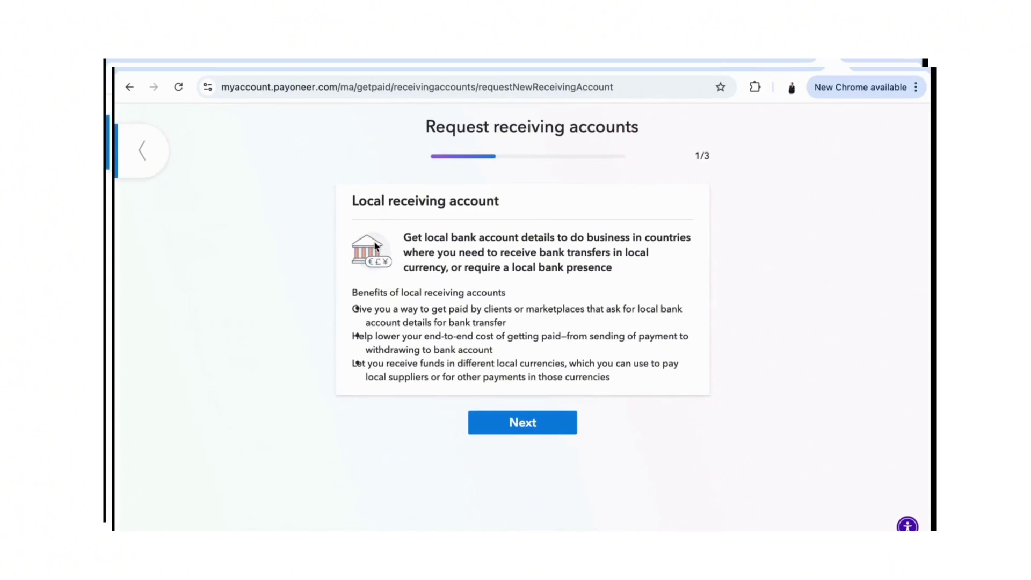
{"action": "left_click", "coordinate": [507, 427]}
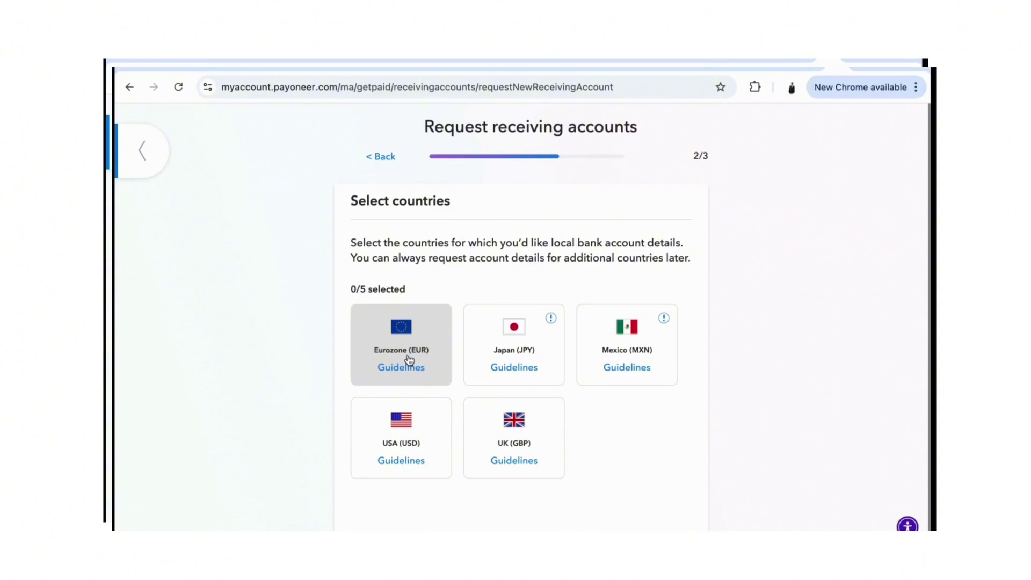
{"action": "scroll", "coordinate": [533, 350], "scroll_direction": "down", "scroll_amount": 1}
{"action": "left_click", "coordinate": [397, 288]}
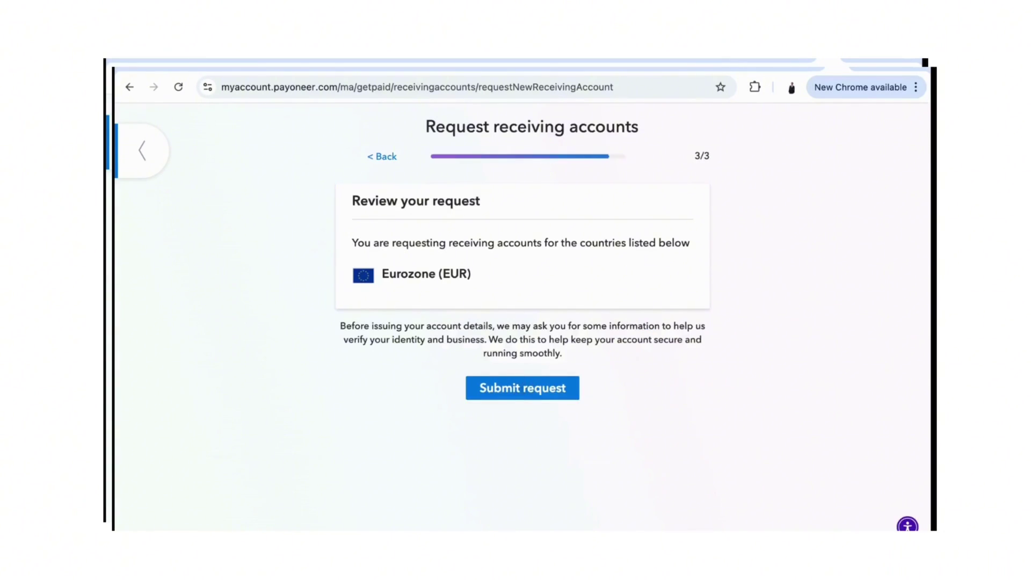
{"action": "left_click", "coordinate": [515, 394]}
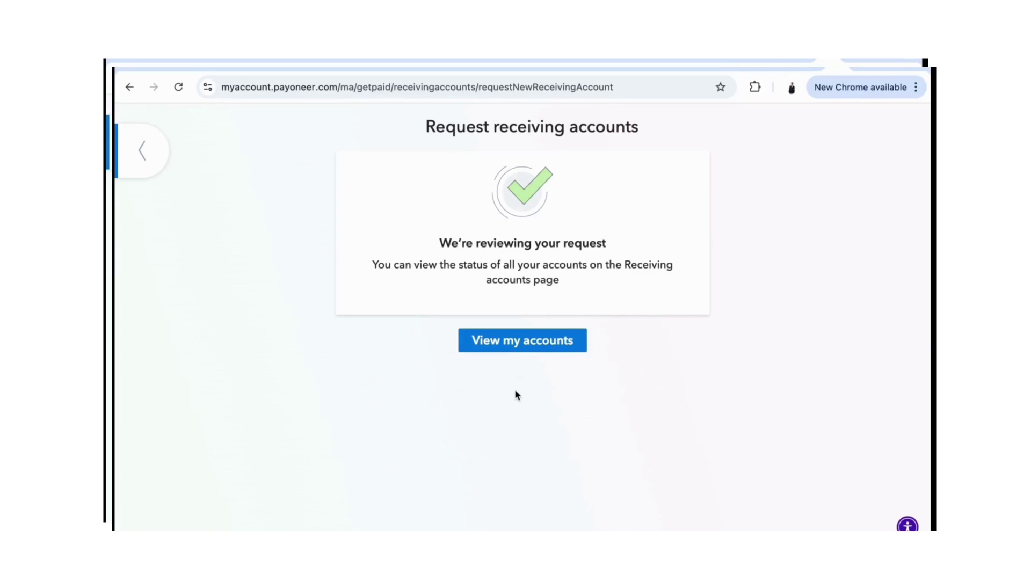
Check the pending Eurozone account, then view the approved GBP account's details and guidelines.
{"action": "left_click", "coordinate": [523, 340]}
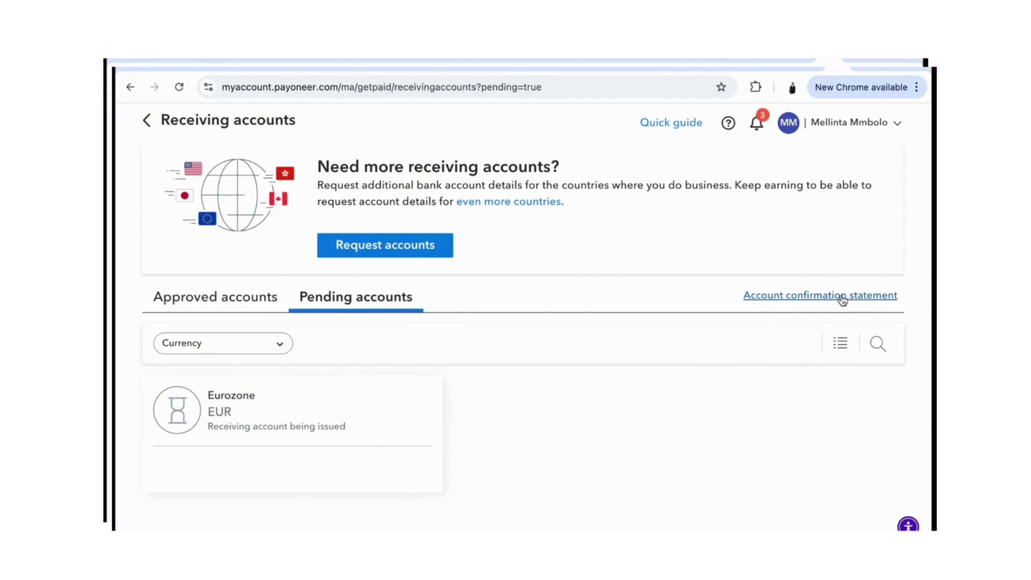
{"action": "left_click", "coordinate": [229, 299]}
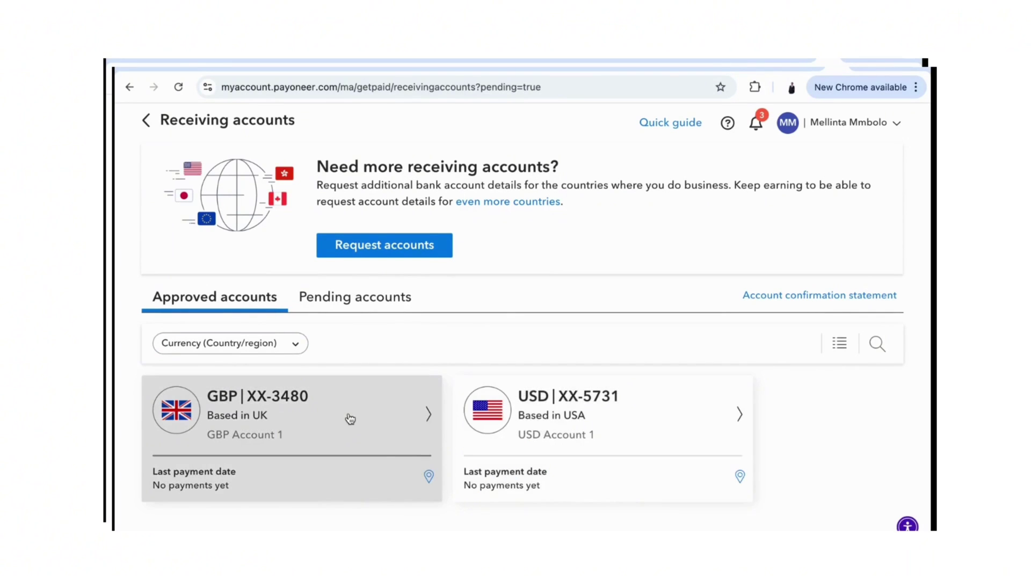
{"action": "left_click", "coordinate": [345, 419]}
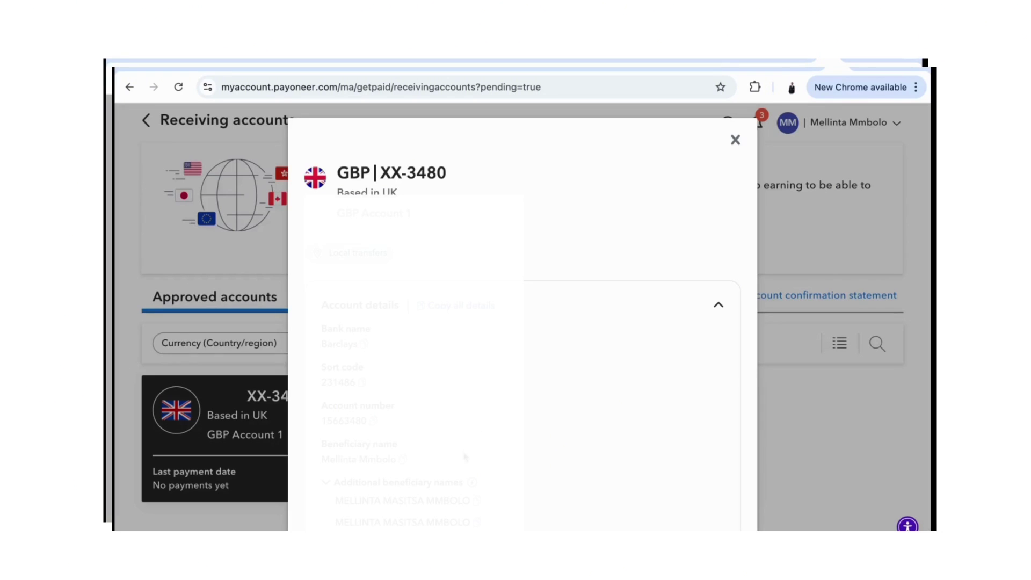
{"action": "scroll", "coordinate": [464, 456], "scroll_direction": "down", "scroll_amount": 12}
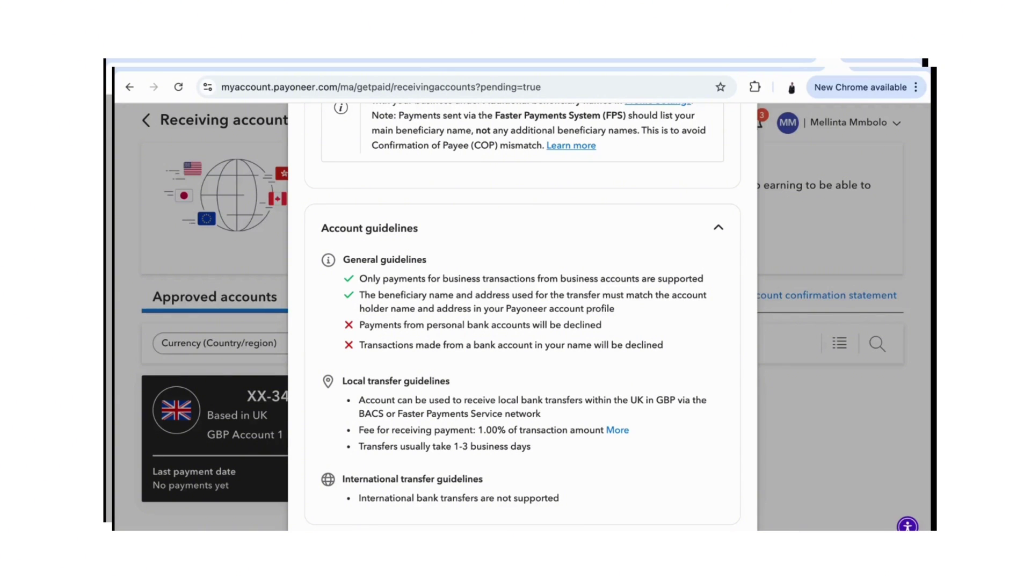
{"action": "left_click", "coordinate": [266, 526]}
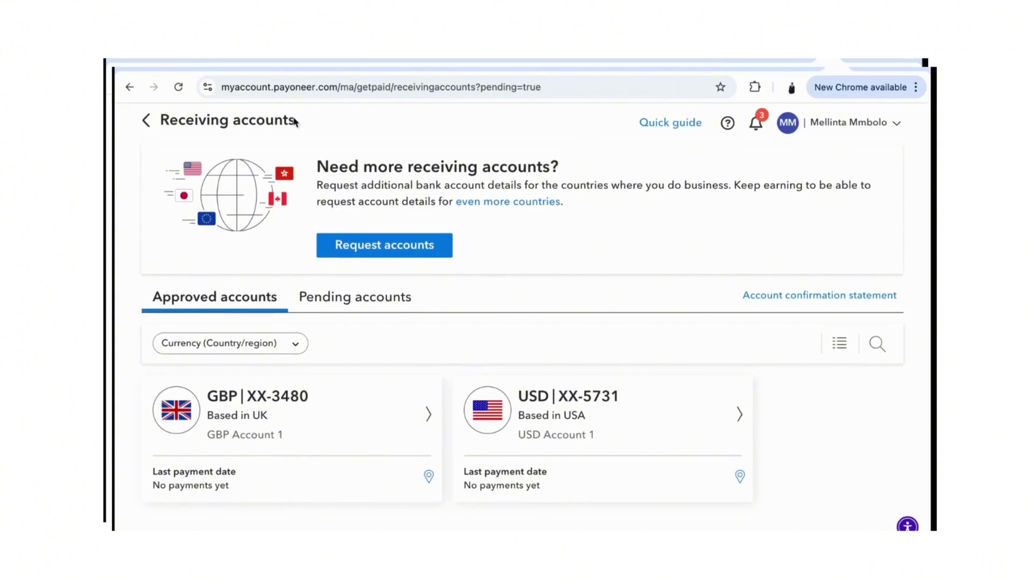
Open Pay from the main menu, check the Pay to a Payoneer account option, and return.
{"action": "left_click", "coordinate": [148, 121]}
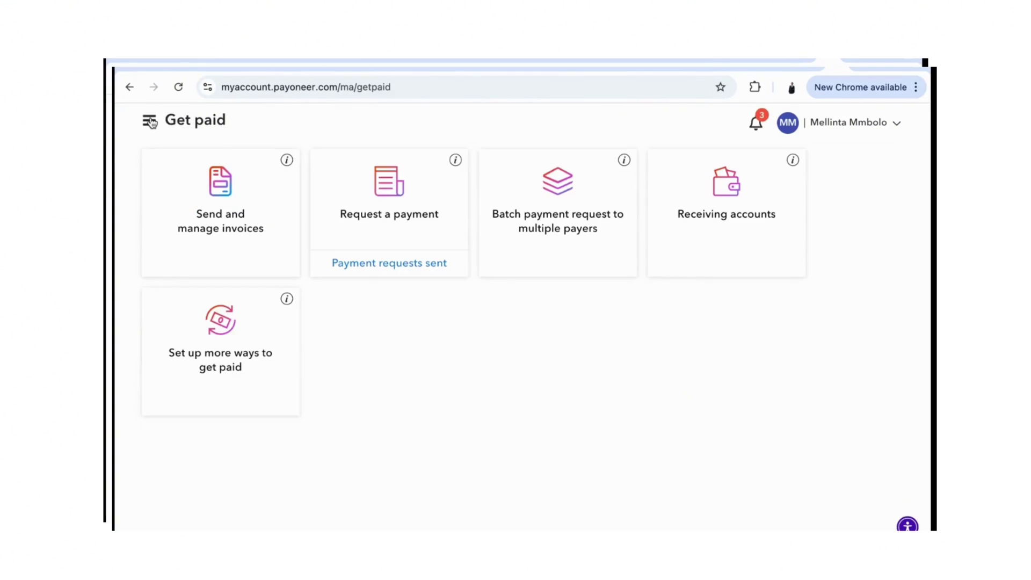
{"action": "left_click", "coordinate": [144, 122]}
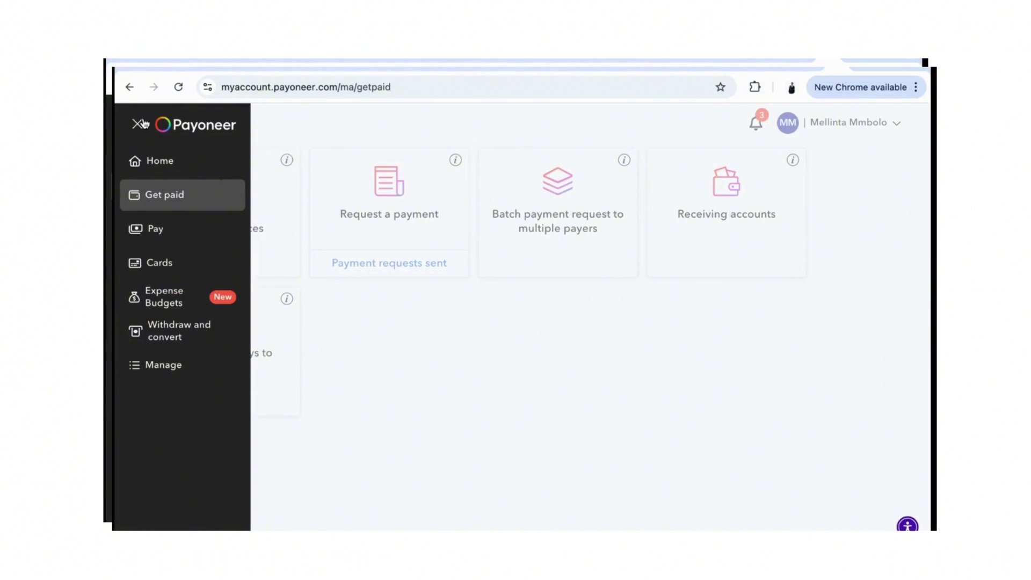
{"action": "left_click", "coordinate": [157, 230]}
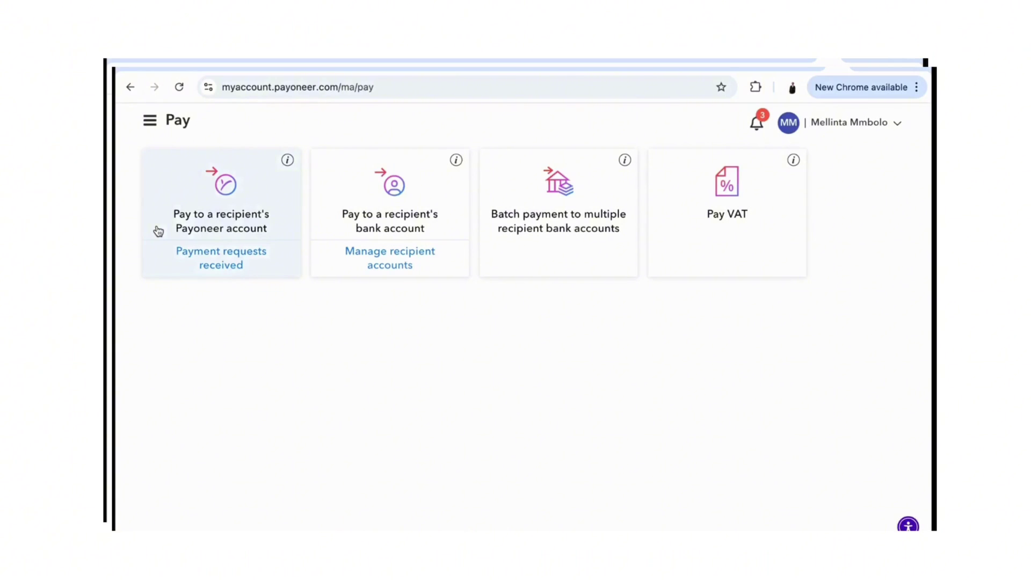
{"action": "left_click", "coordinate": [240, 230]}
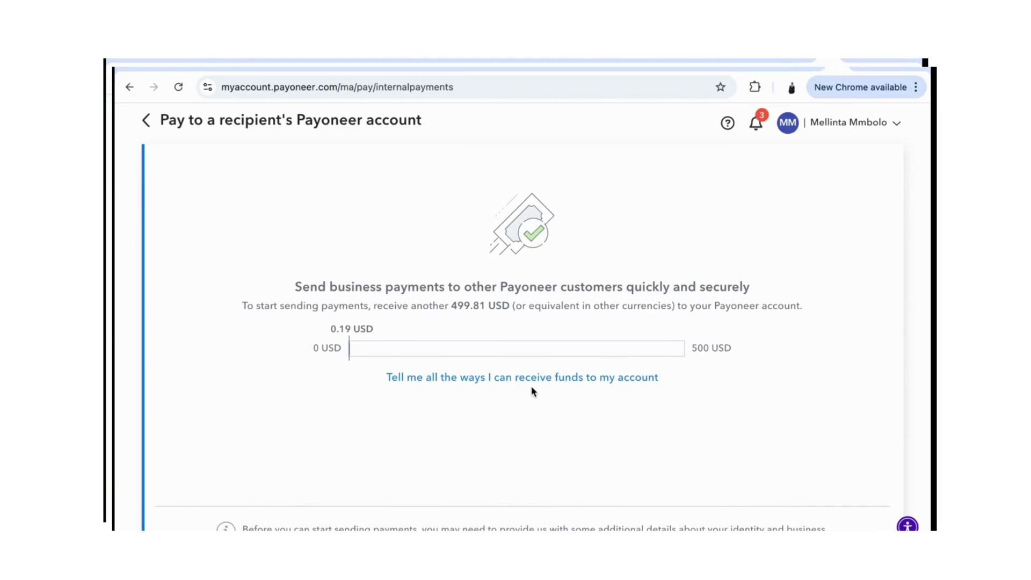
{"action": "left_click", "coordinate": [147, 123]}
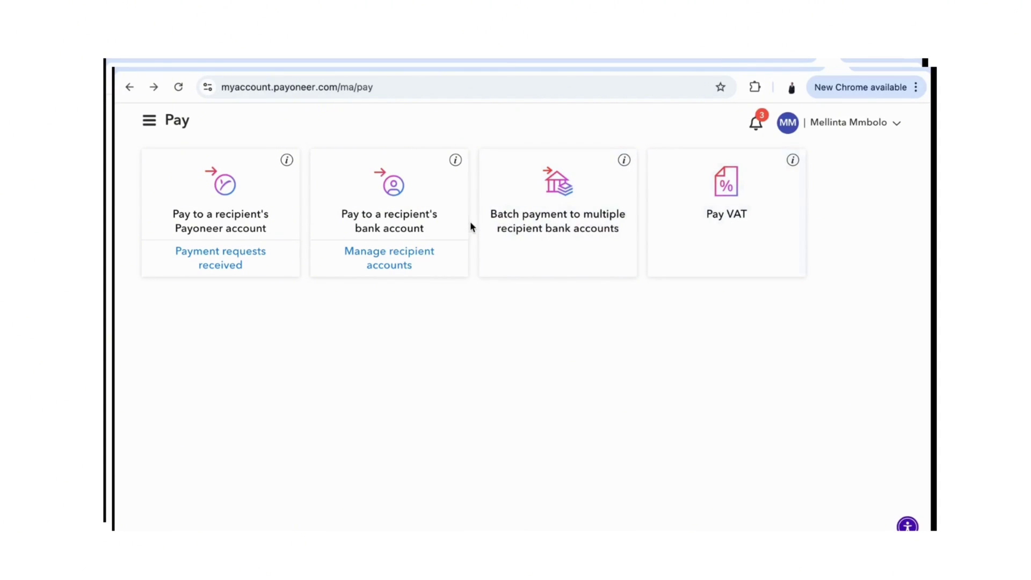
Go to Cards from the main menu and scroll to the card's 100.00 USD ordering requirement.
{"action": "left_click", "coordinate": [149, 121]}
{"action": "left_click", "coordinate": [159, 262]}
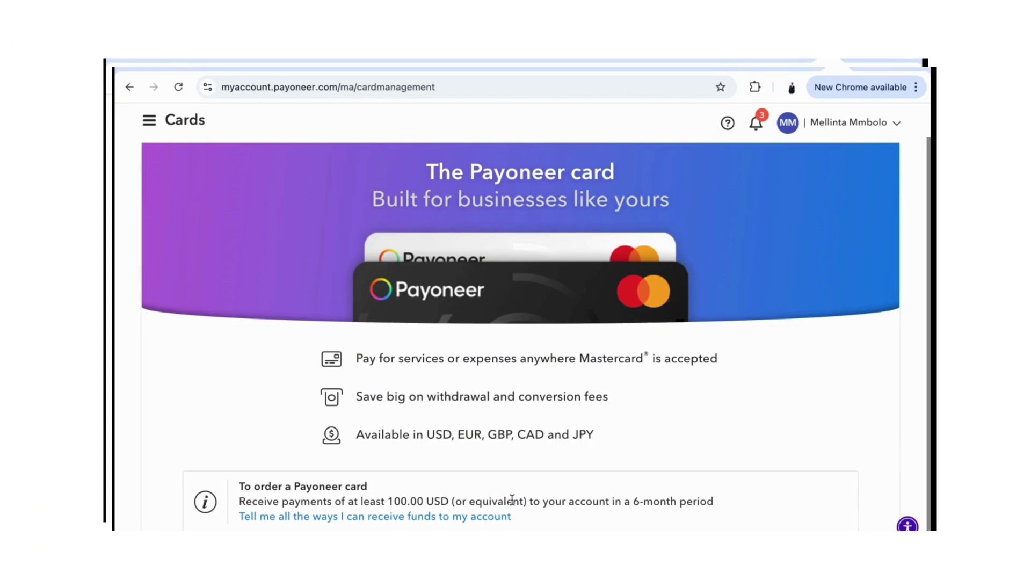
{"action": "scroll", "coordinate": [512, 500], "scroll_direction": "down", "scroll_amount": 1}
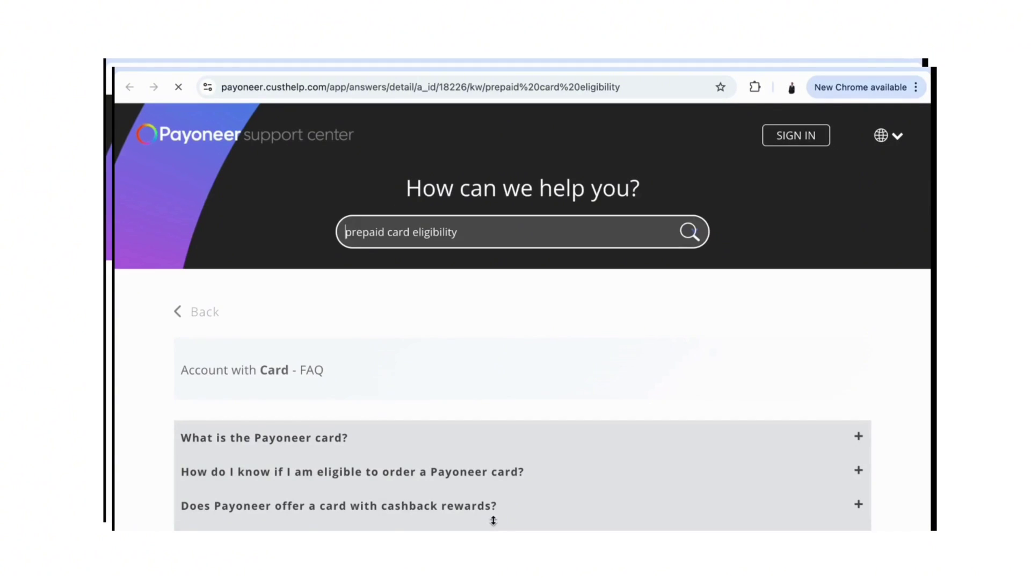
Read the Account with Card FAQ on prepaid card eligibility, then return to the Payoneer Cards tab.
{"action": "scroll", "coordinate": [516, 472], "scroll_direction": "down", "scroll_amount": 3}
{"action": "scroll", "coordinate": [519, 475], "scroll_direction": "down", "scroll_amount": 3}
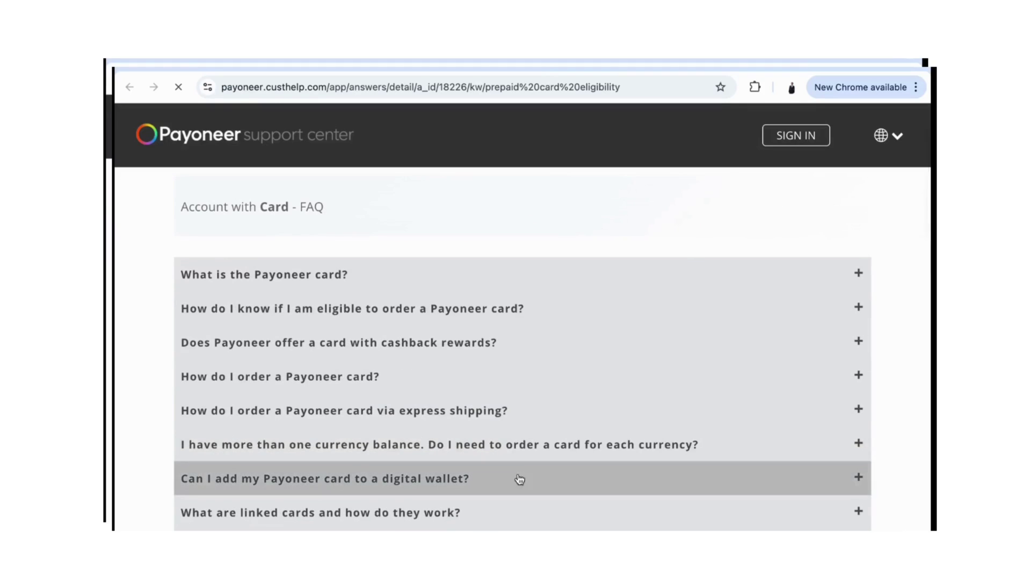
{"action": "scroll", "coordinate": [431, 506], "scroll_direction": "down", "scroll_amount": 3}
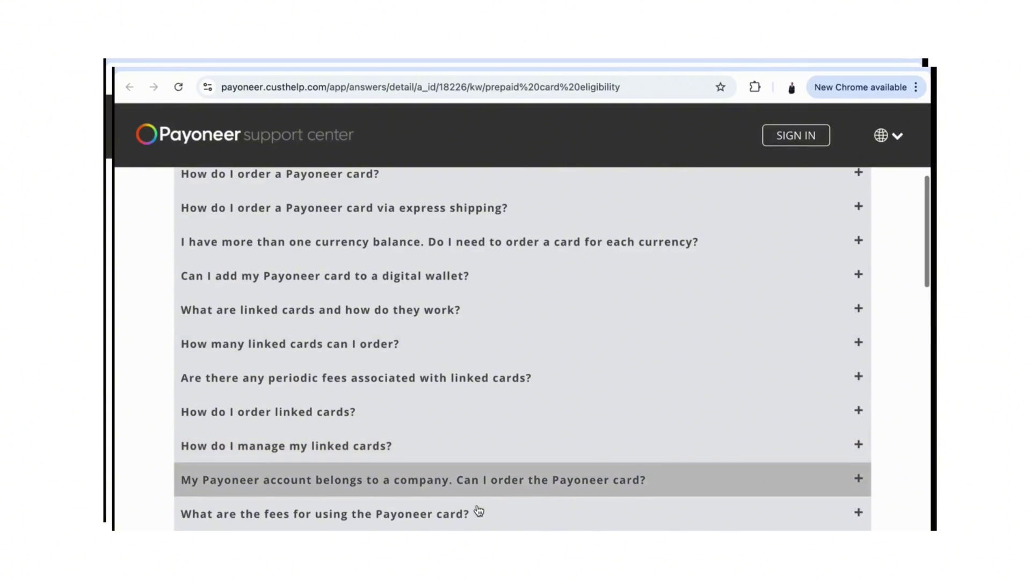
{"action": "scroll", "coordinate": [430, 506], "scroll_direction": "down", "scroll_amount": 6}
{"action": "scroll", "coordinate": [448, 425], "scroll_direction": "down", "scroll_amount": 8}
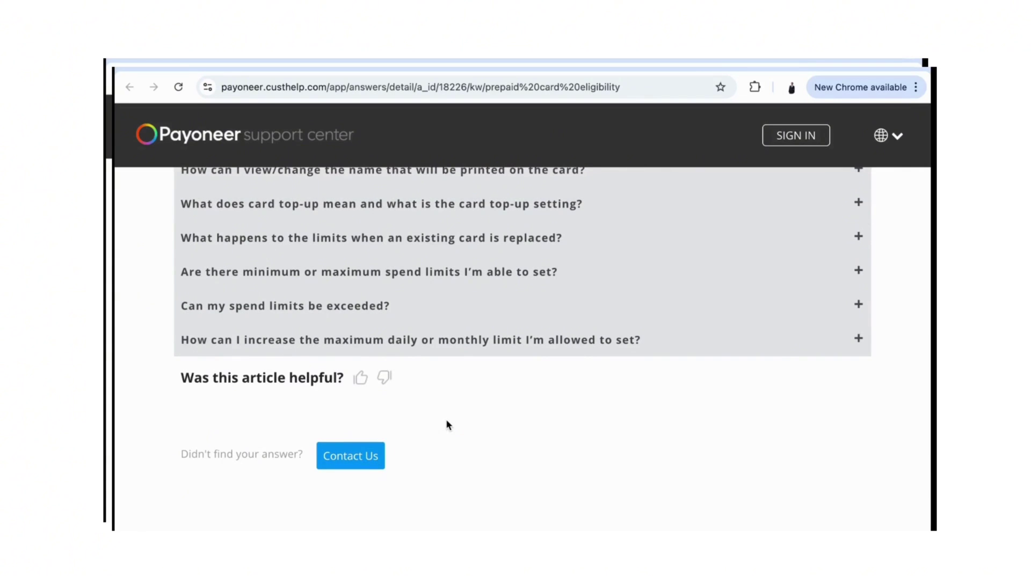
{"action": "scroll", "coordinate": [447, 422], "scroll_direction": "up", "scroll_amount": 5}
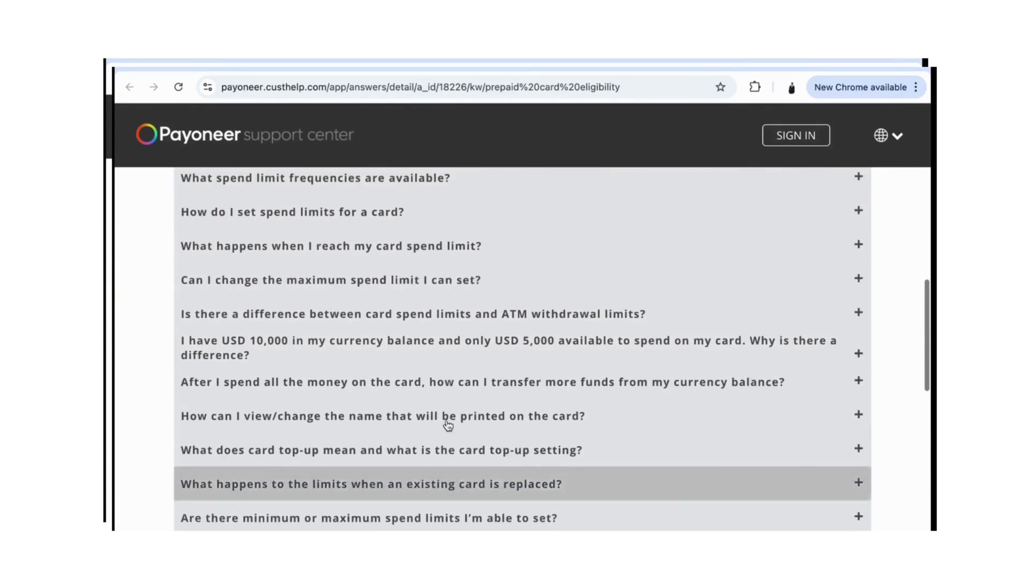
{"action": "scroll", "coordinate": [449, 425], "scroll_direction": "up", "scroll_amount": 15}
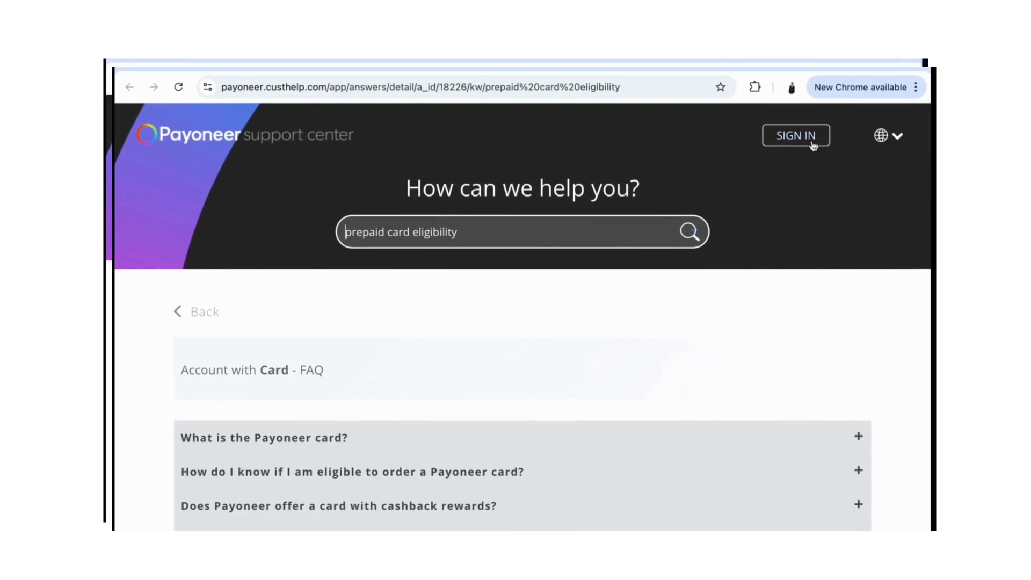
{"action": "left_click", "coordinate": [826, 62]}
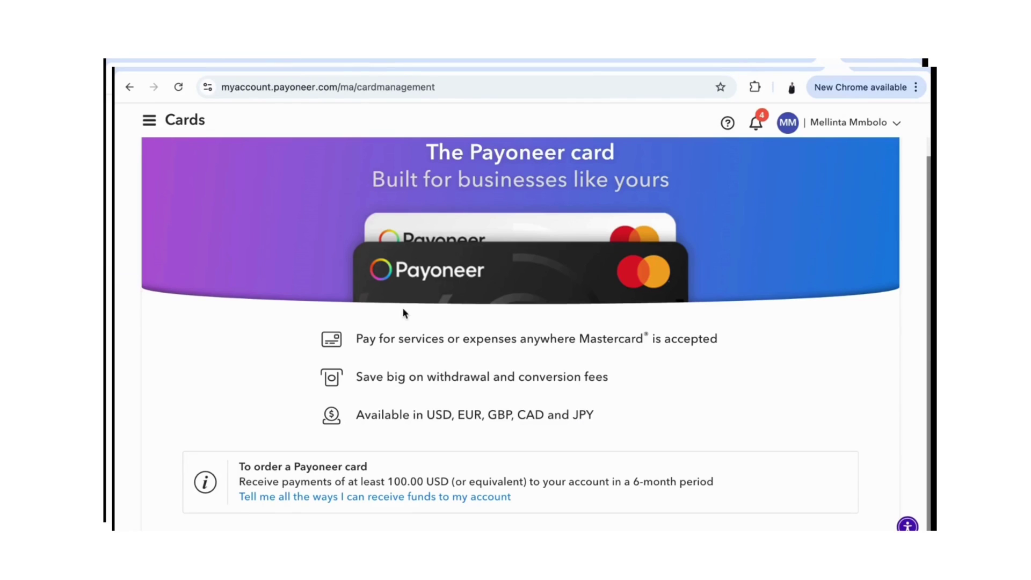
{"action": "scroll", "coordinate": [403, 311], "scroll_direction": "up", "scroll_amount": 1}
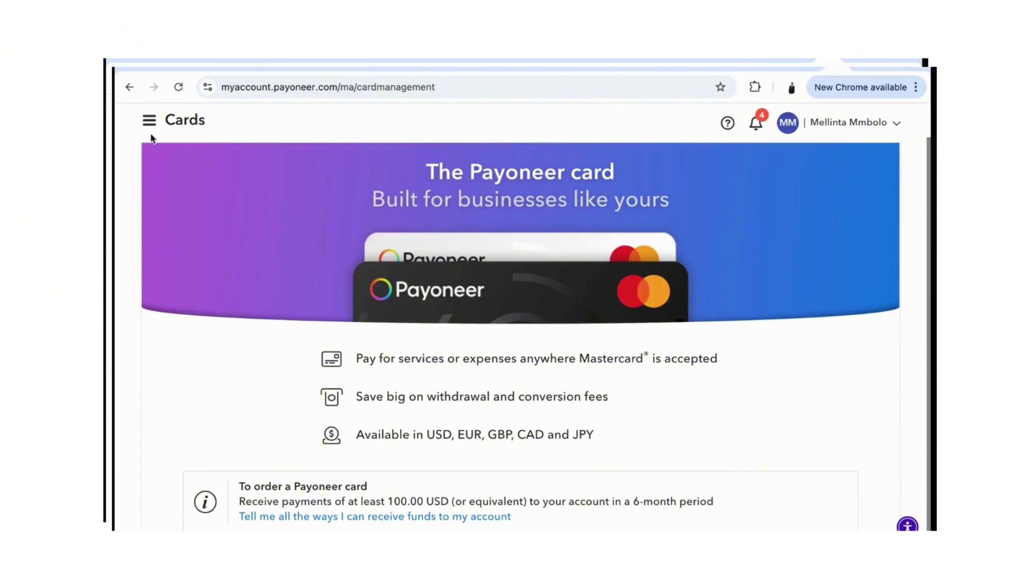